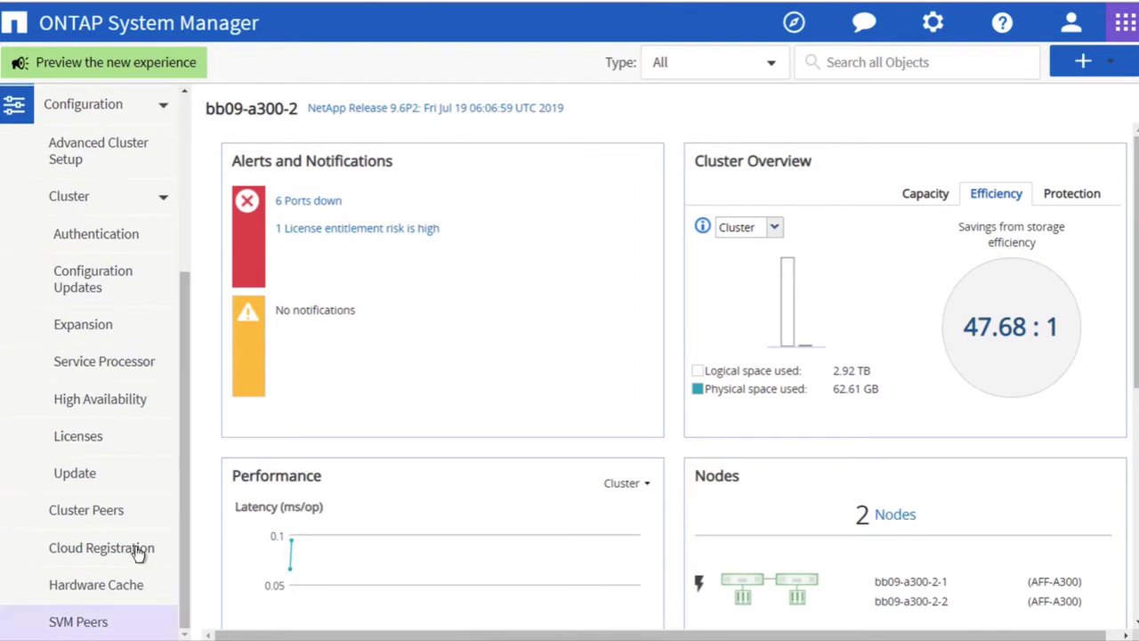
# Add the FabricPool license to the cluster from the 10 TB evaluation license text file.
pyautogui.click(105, 445)
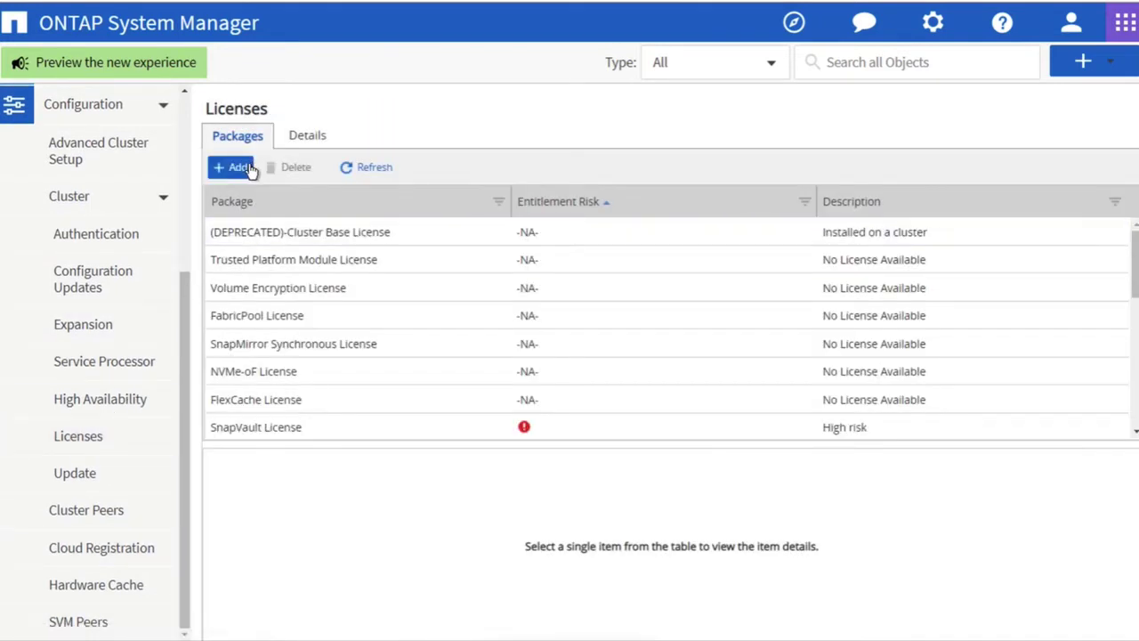
pyautogui.click(247, 165)
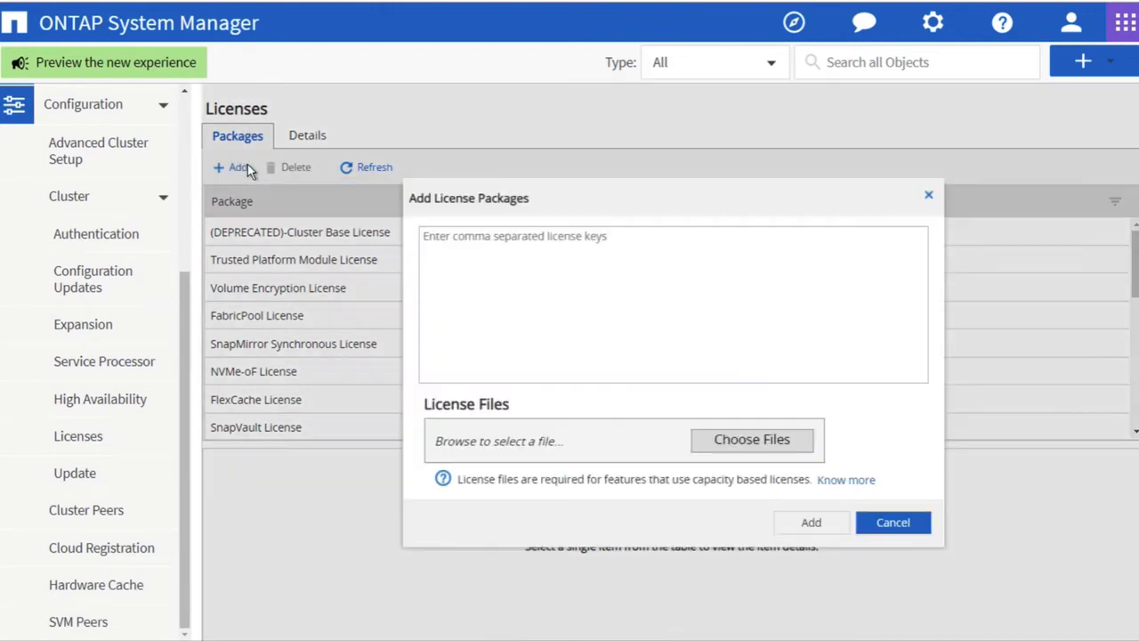
pyautogui.click(804, 447)
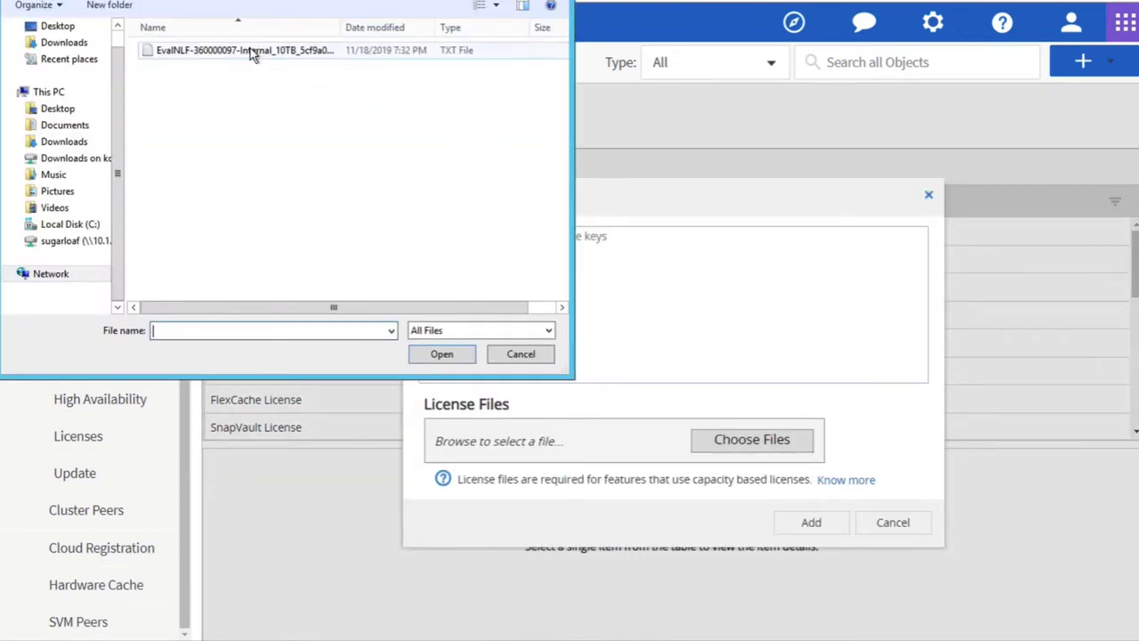
pyautogui.click(252, 54)
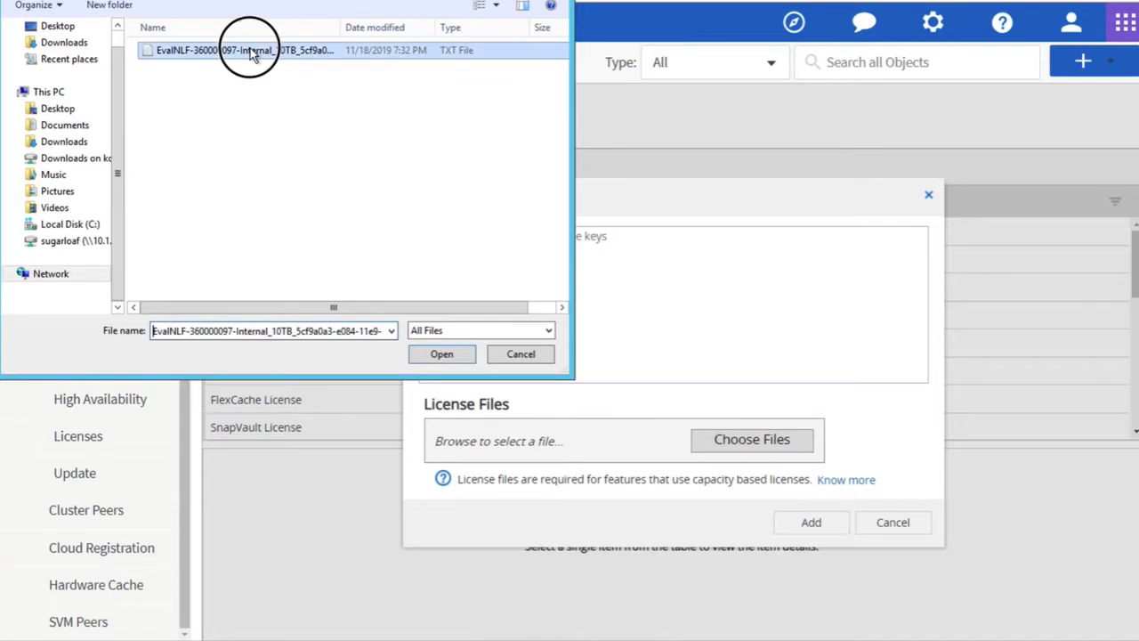
pyautogui.click(439, 354)
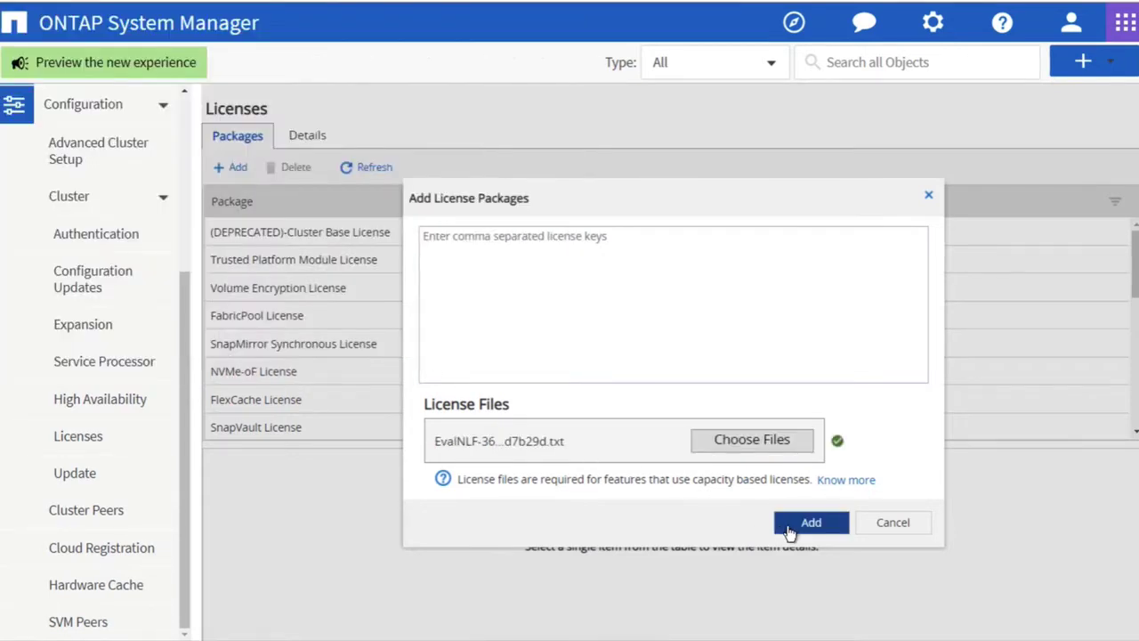
pyautogui.click(790, 532)
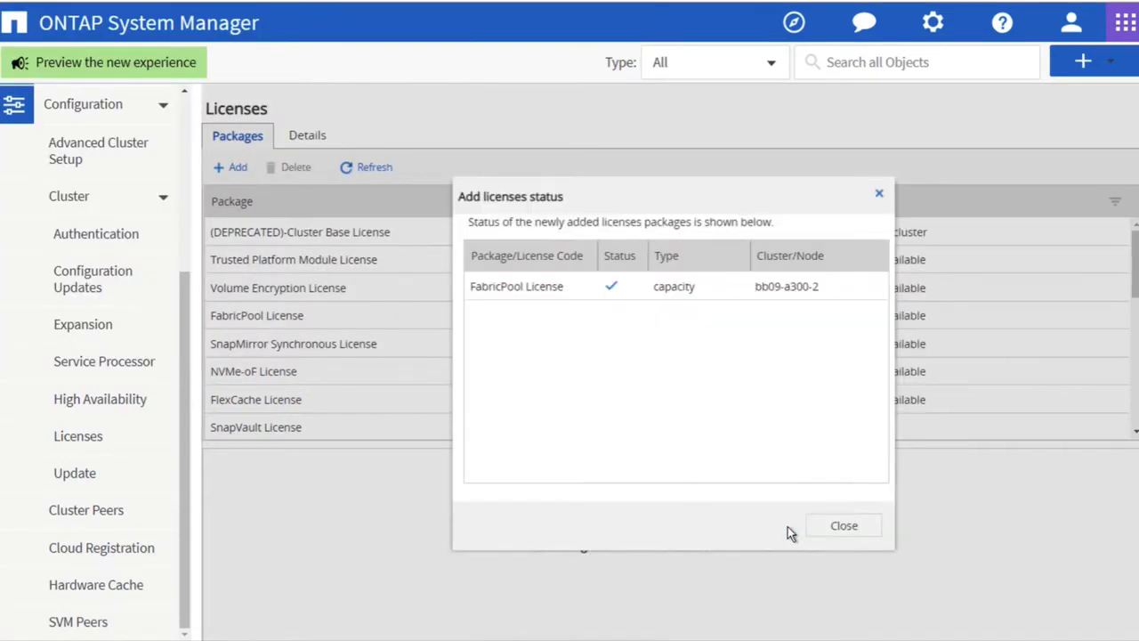
pyautogui.click(870, 525)
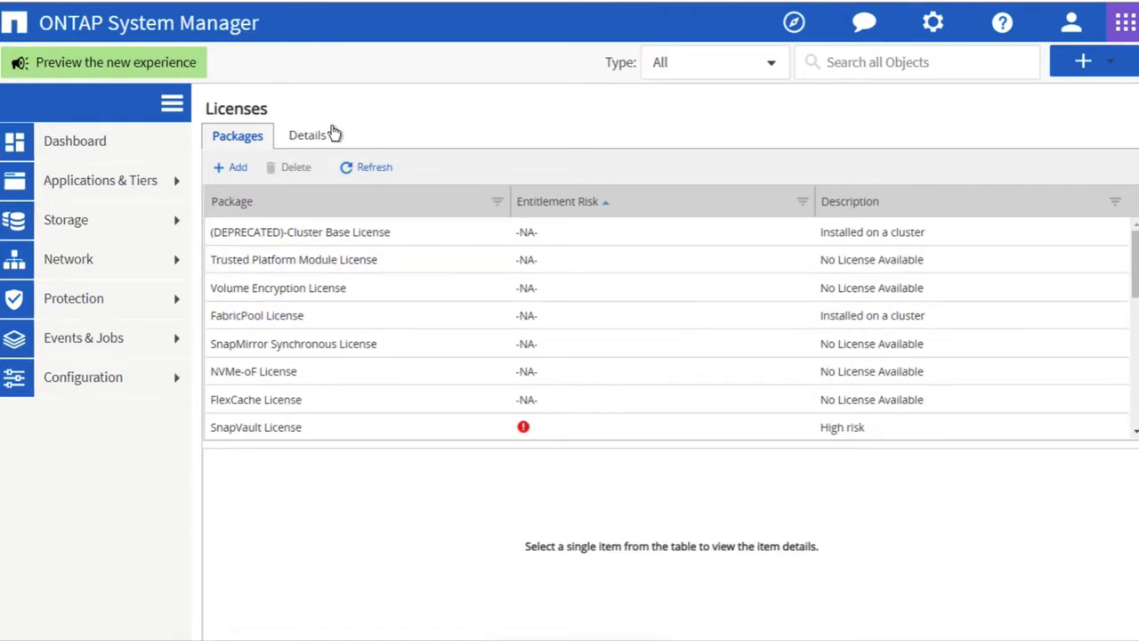
# Examine the installed license details for the FabricPool license's maximum and current capacity.
pyautogui.click(311, 136)
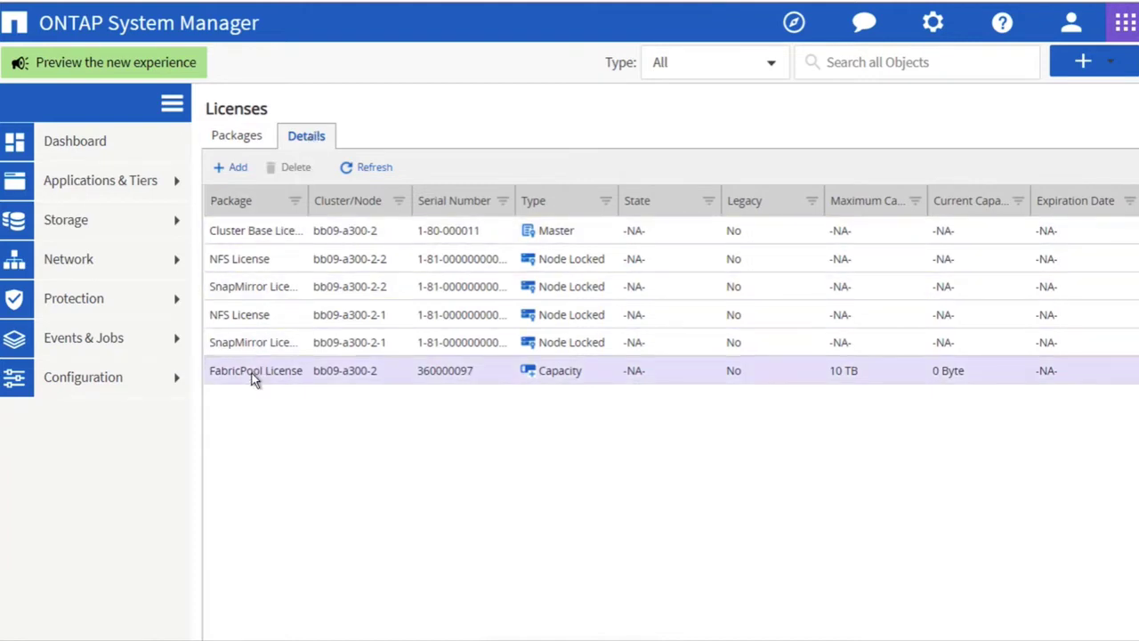
pyautogui.click(820, 378)
pyautogui.click(981, 374)
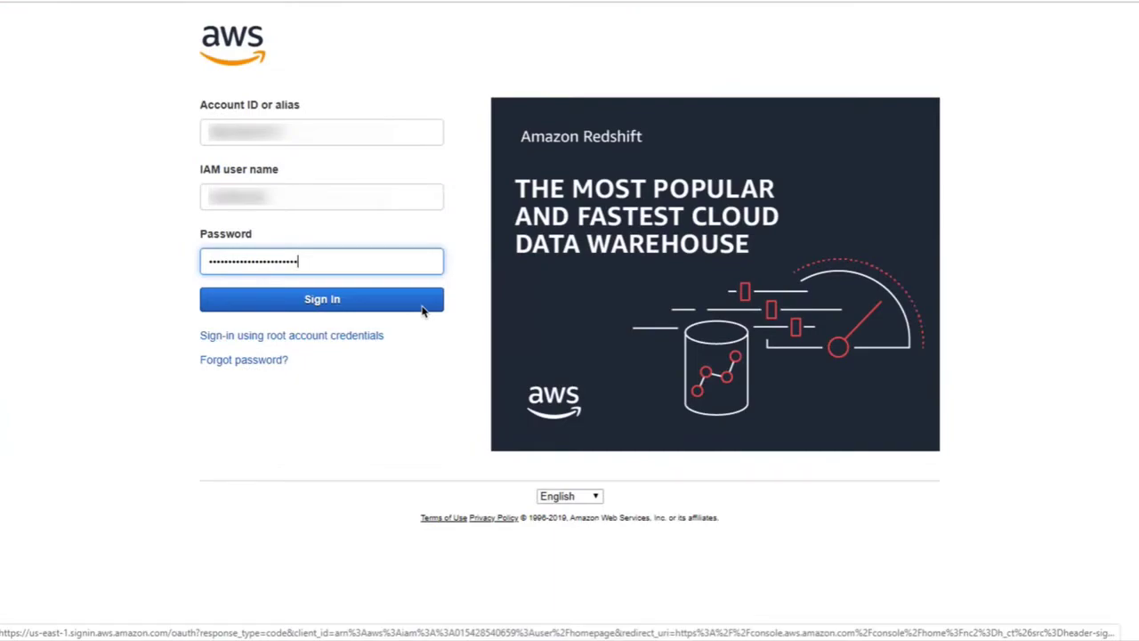
# Switch to the AWS console, sign in with the prefilled account credentials, and open the S3 service.
pyautogui.click(424, 303)
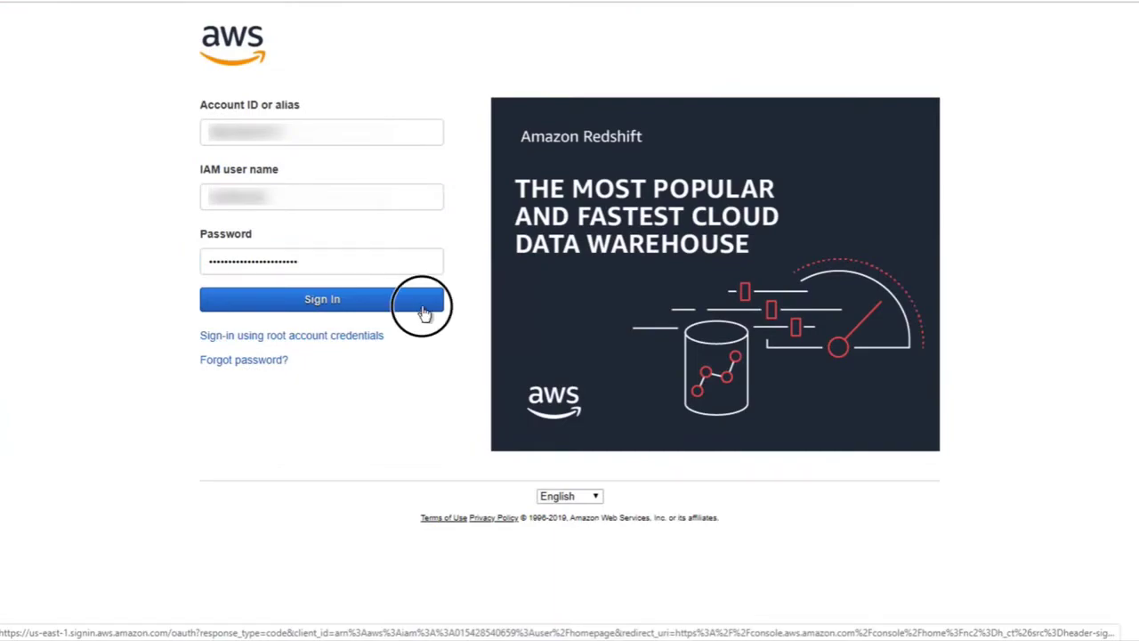
pyautogui.click(153, 23)
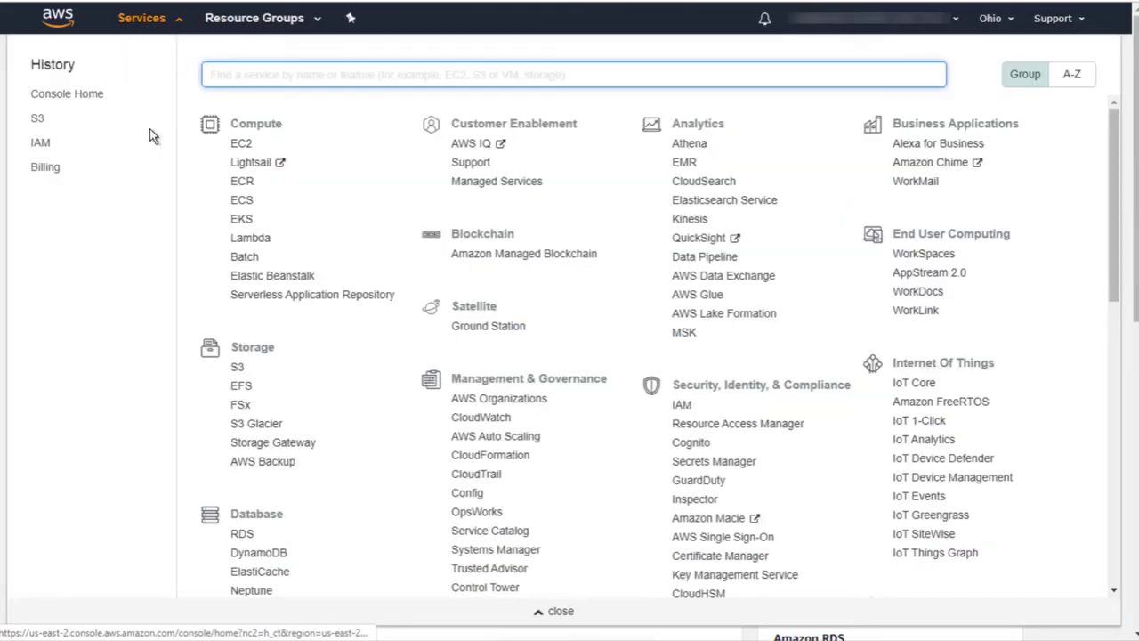
pyautogui.click(242, 369)
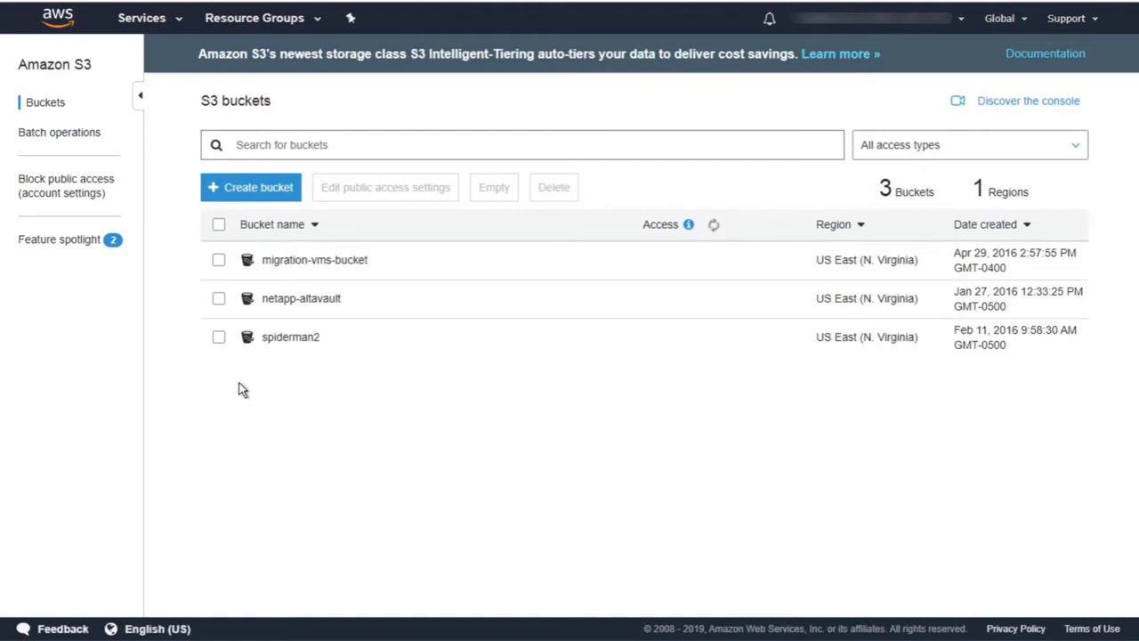
# Create an S3 bucket named infra-flexpod-fp-bkt-1 in the US East (N. Virginia) region.
pyautogui.click(288, 196)
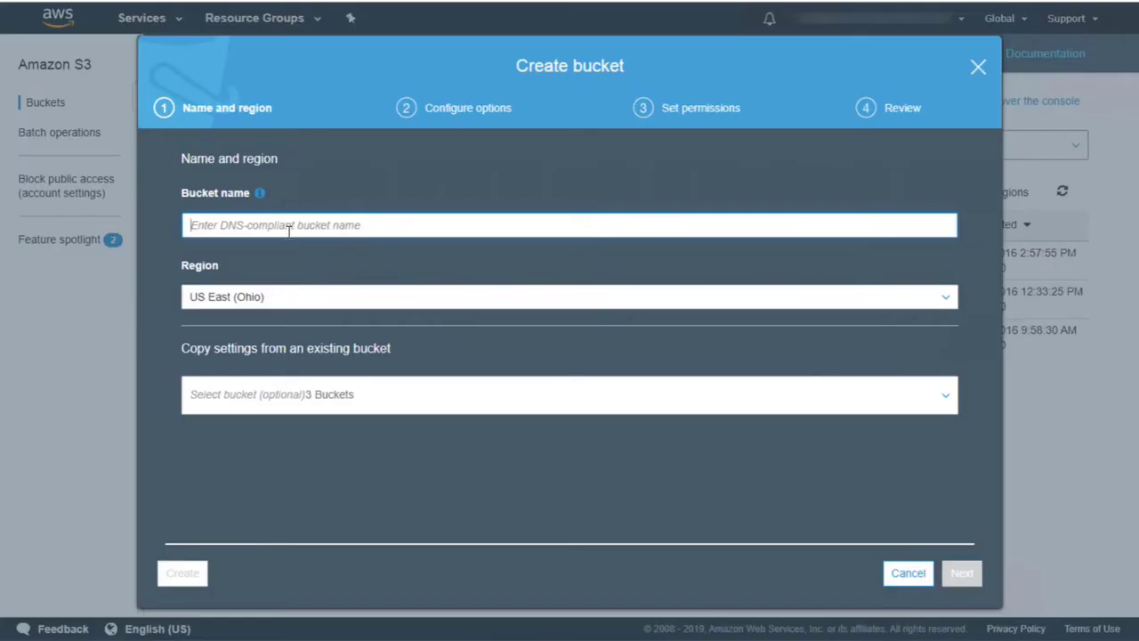
pyautogui.write('infra')
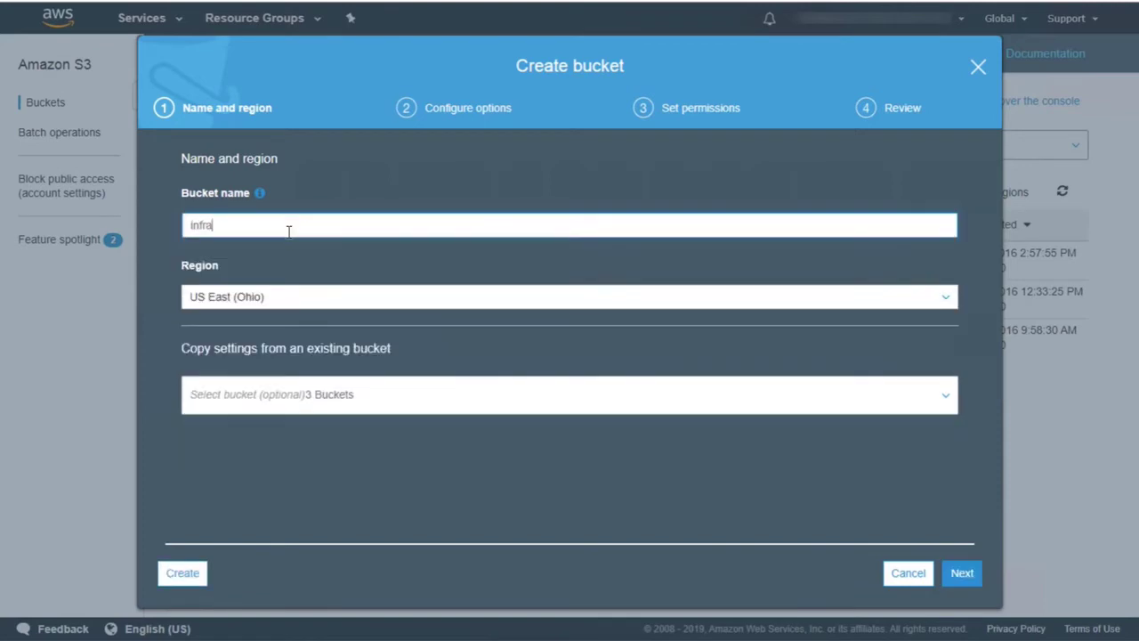
pyautogui.write('-flexpod-fp-bk-1')
pyautogui.click(316, 305)
pyautogui.click(279, 188)
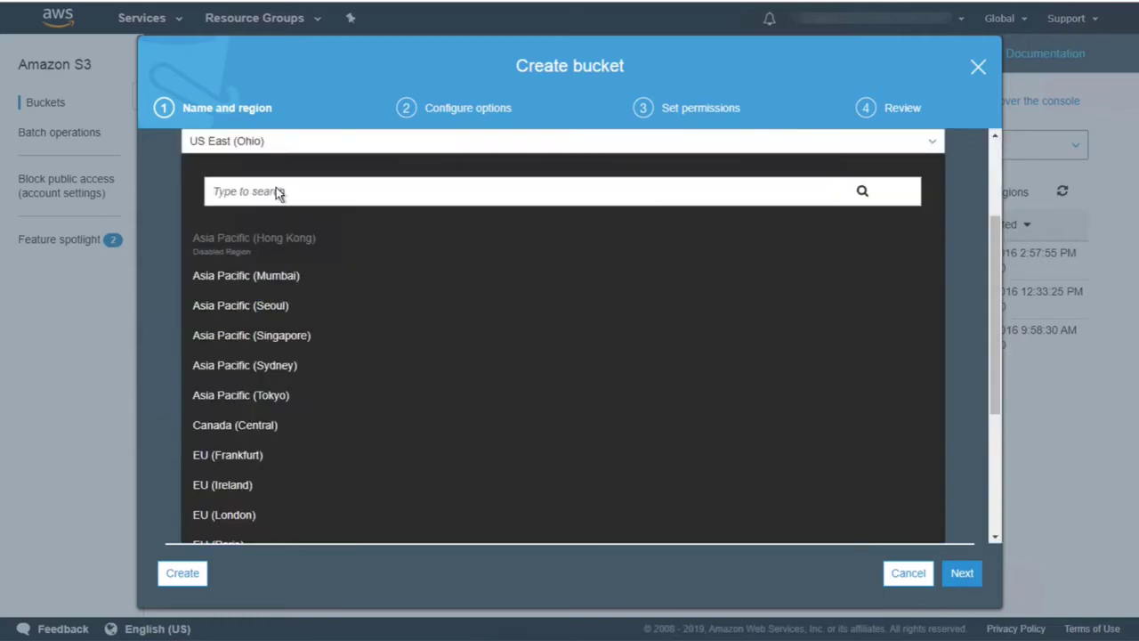
pyautogui.write('vir')
pyautogui.click(349, 406)
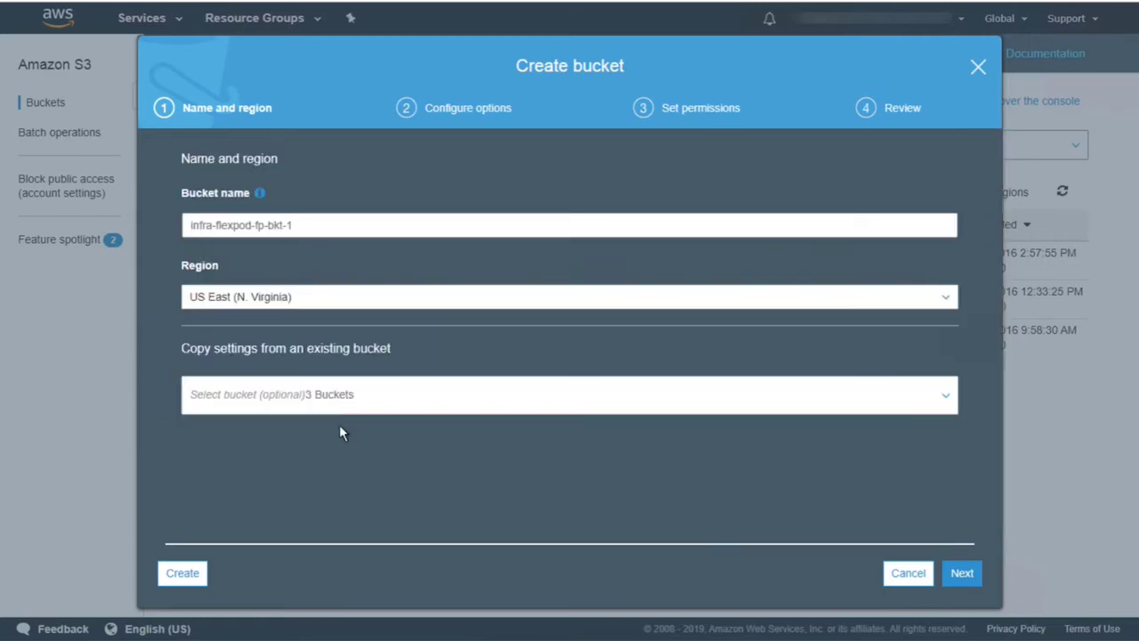
pyautogui.click(182, 574)
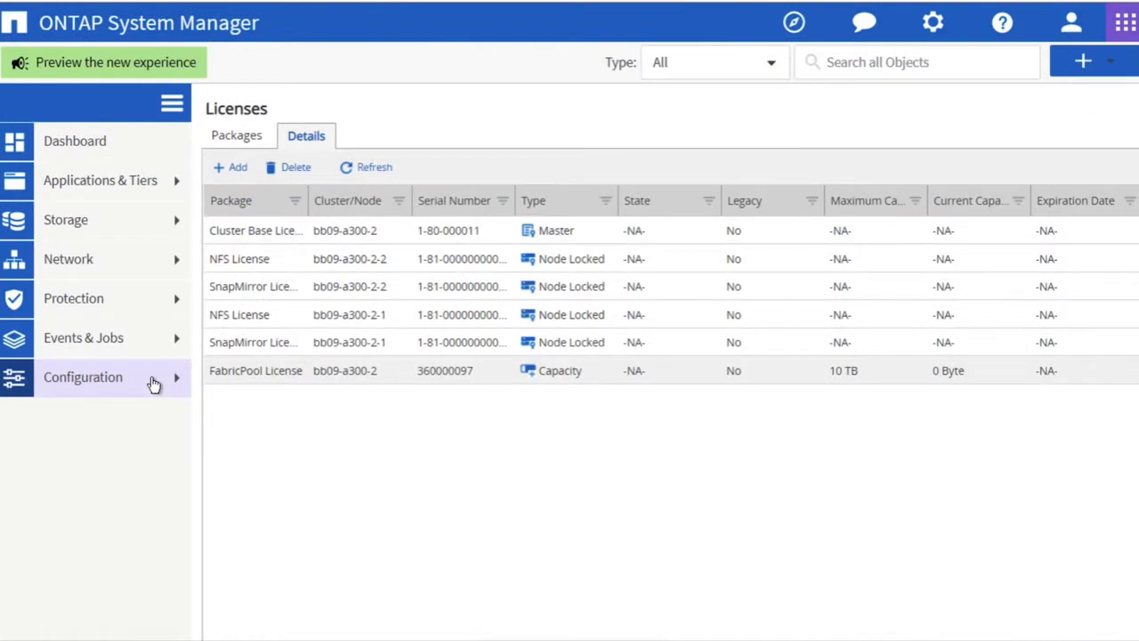
# Switch to ONTAP System Manager and start adding an Amazon S3 cloud tier named aws_s3_flexpod_bkt_01.
pyautogui.click(127, 224)
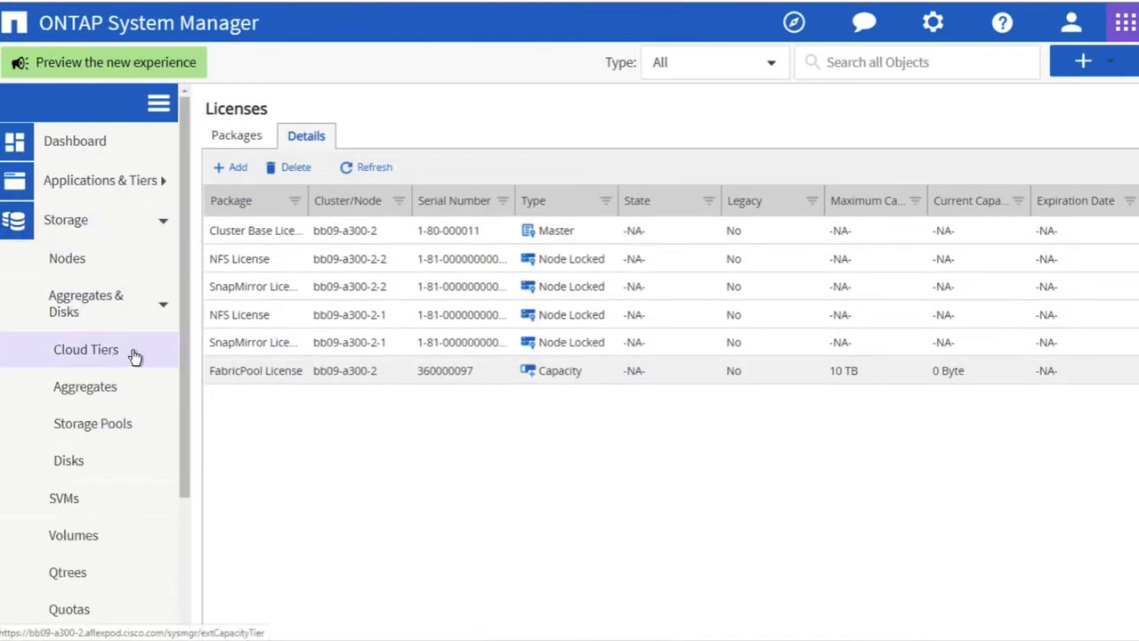
pyautogui.click(144, 355)
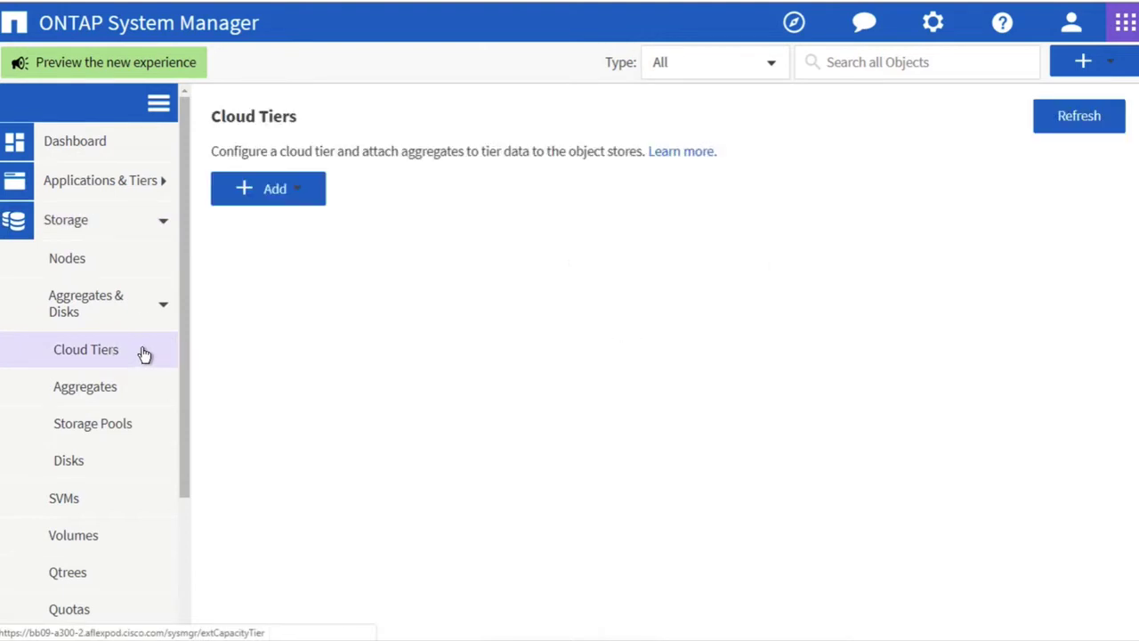
pyautogui.click(301, 197)
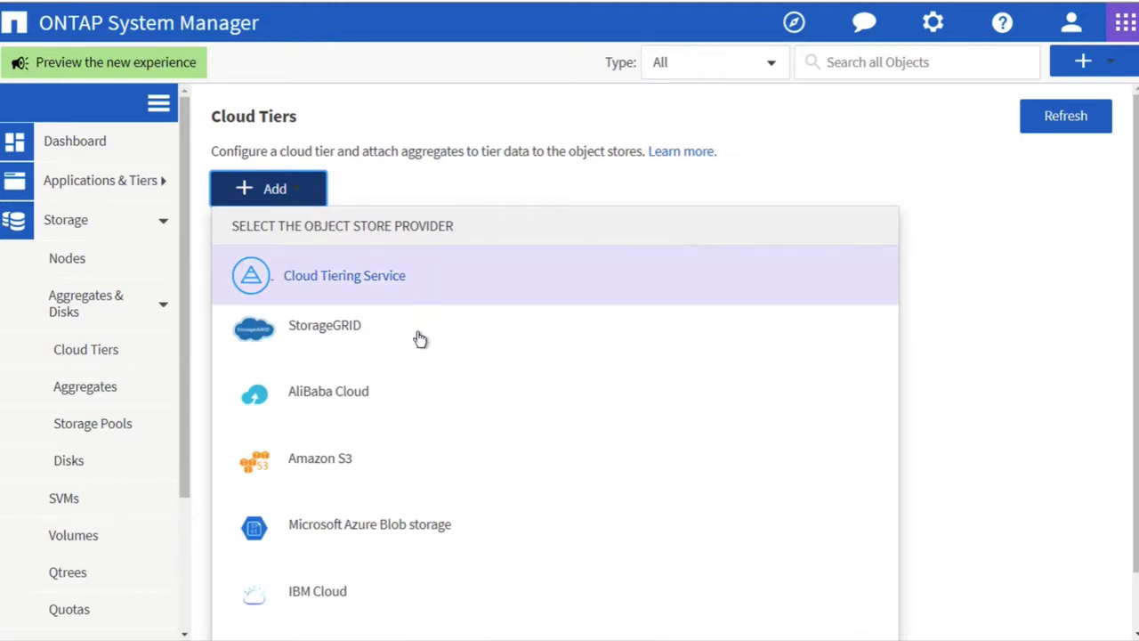
pyautogui.click(404, 462)
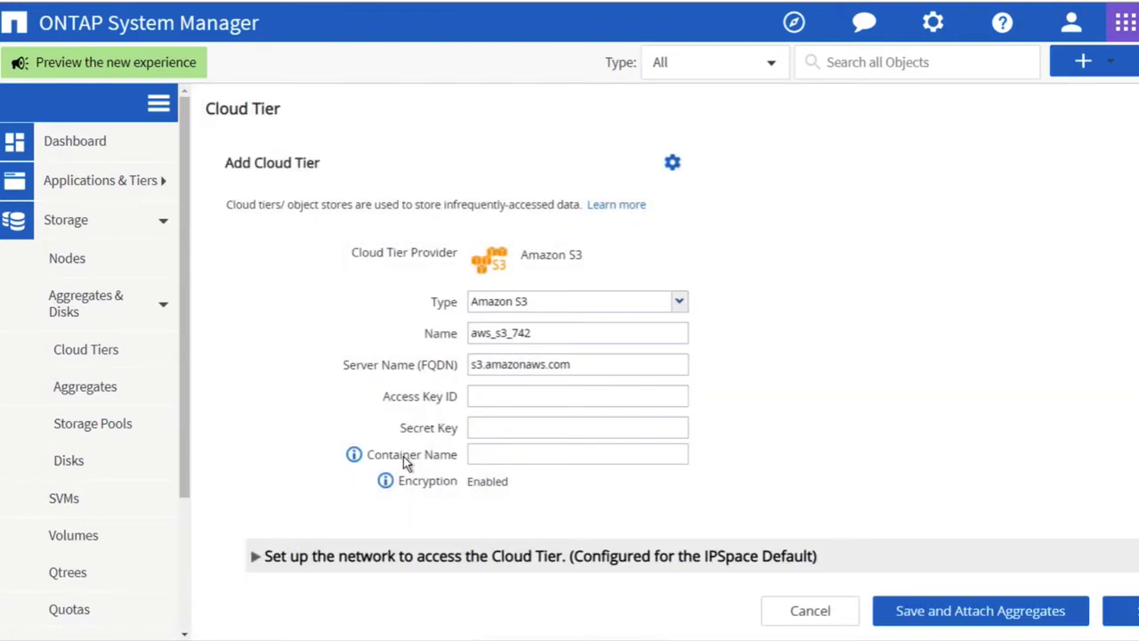
pyautogui.click(559, 332)
pyautogui.doubleClick(559, 333)
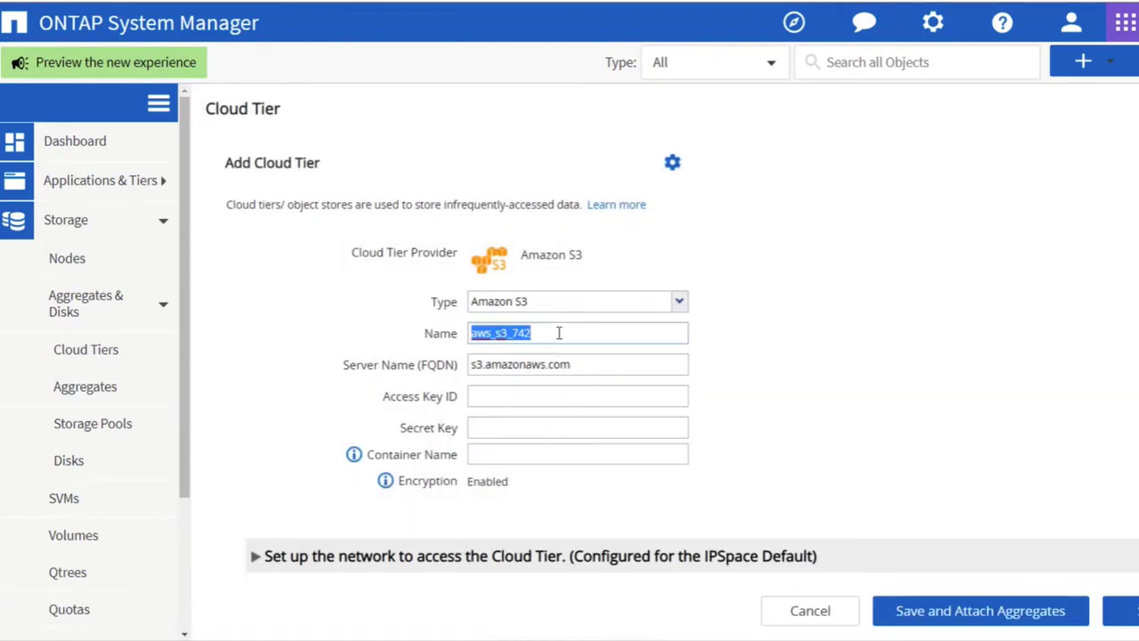
pyautogui.write('aws-')
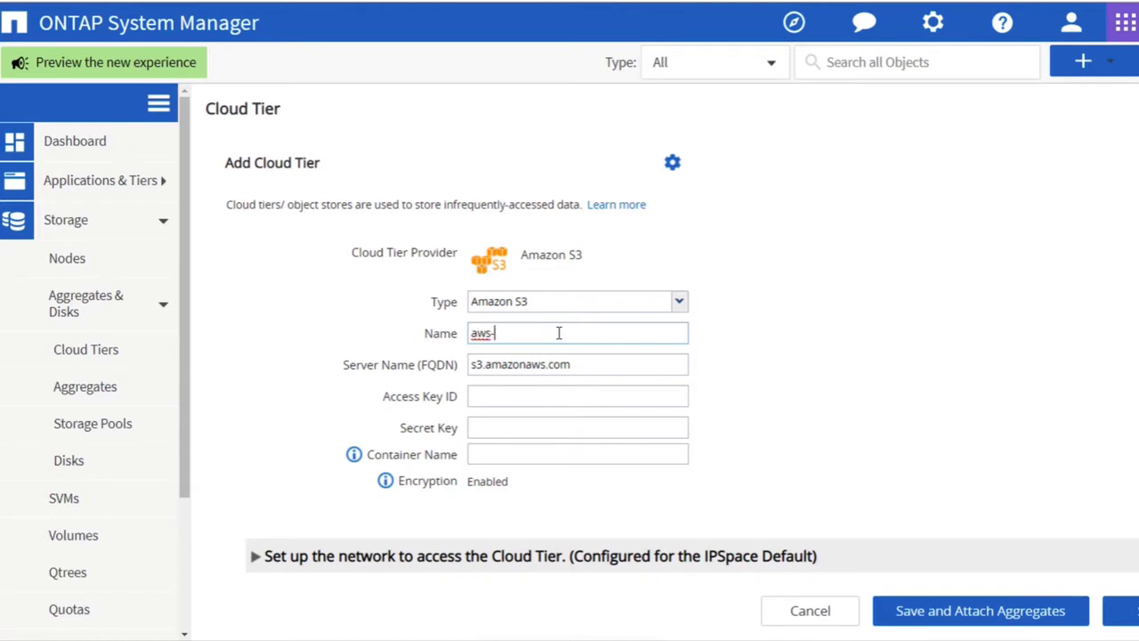
pyautogui.write('s3_flexpod_bkt-01')
# Enter the AWS access key ID and secret key, and set the container name to infra-flexpod-fp-bkt-1.
pyautogui.click(549, 395)
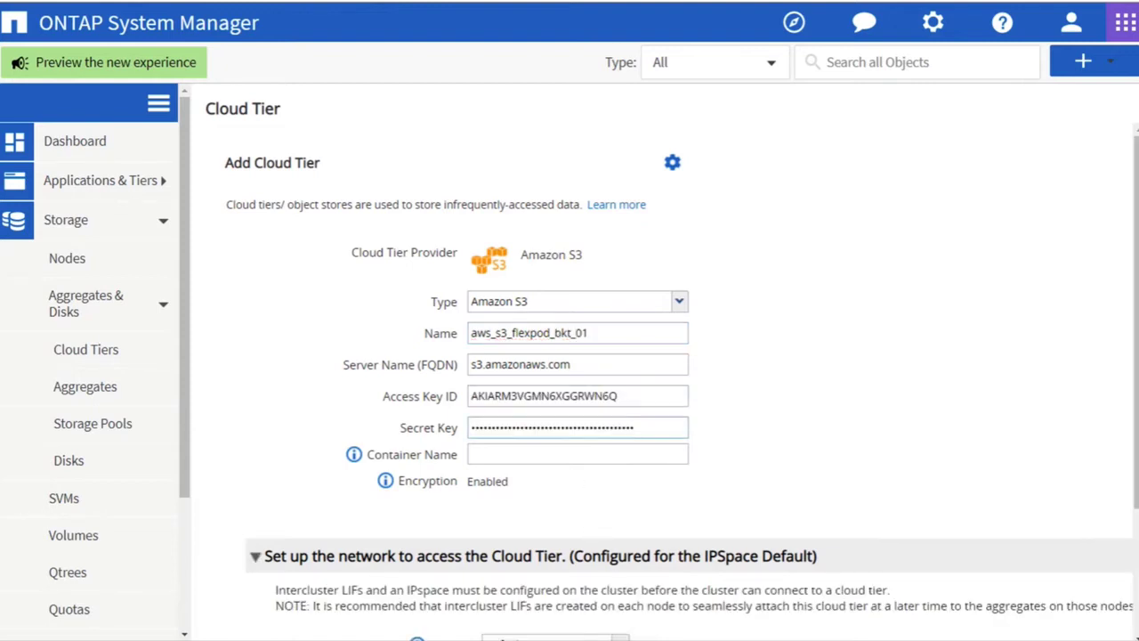
pyautogui.click(671, 458)
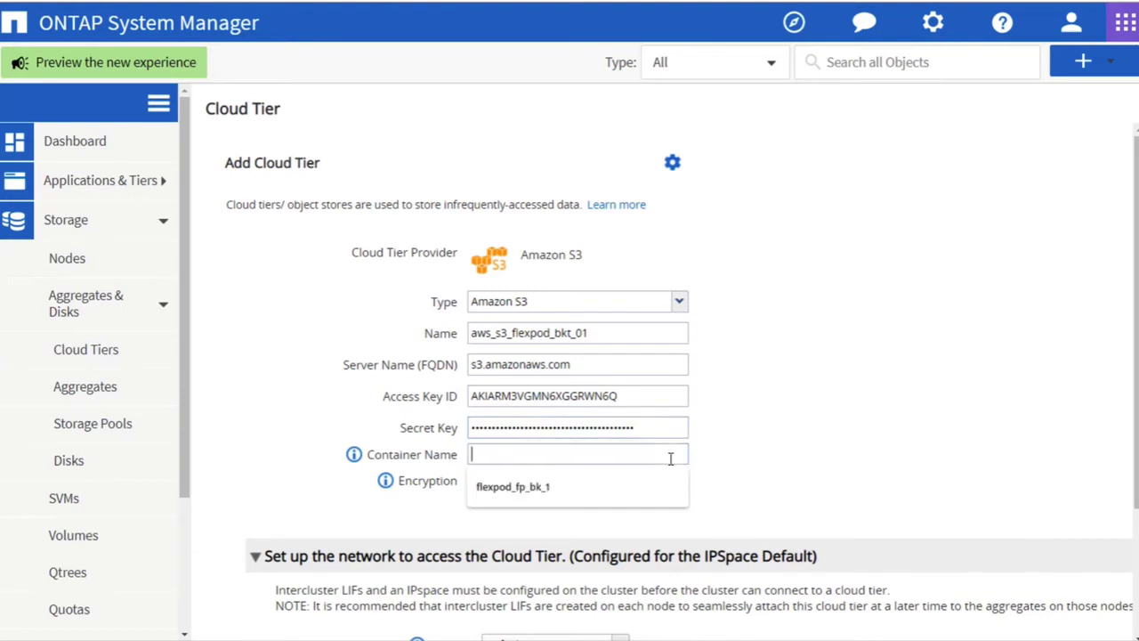
pyautogui.write('infra')
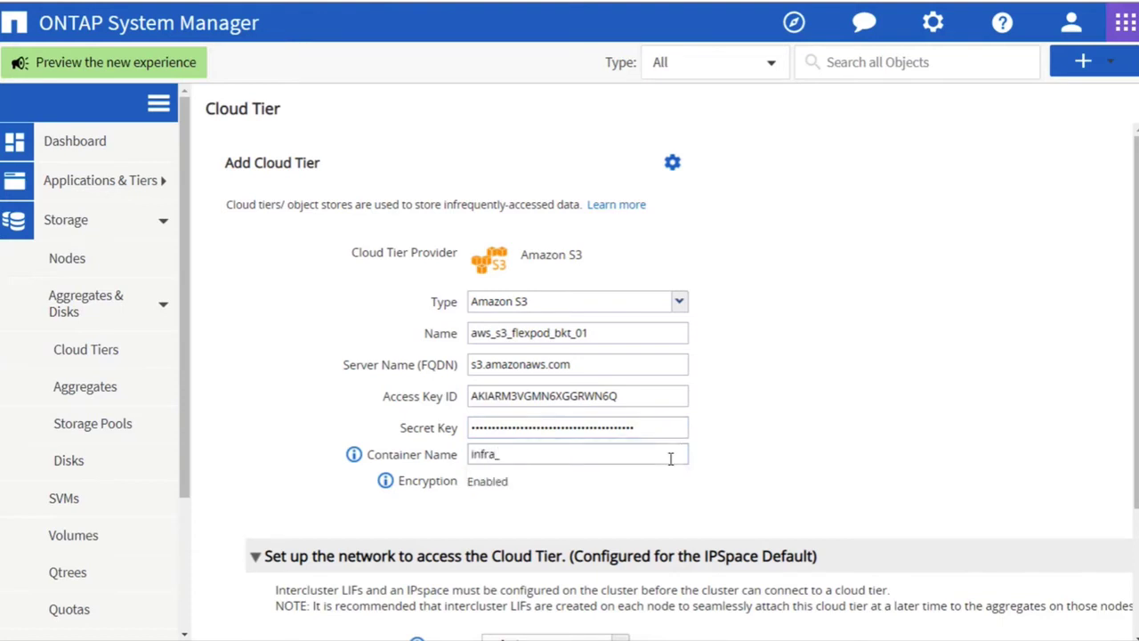
pyautogui.write('-flexpod-fp-bkt-1')
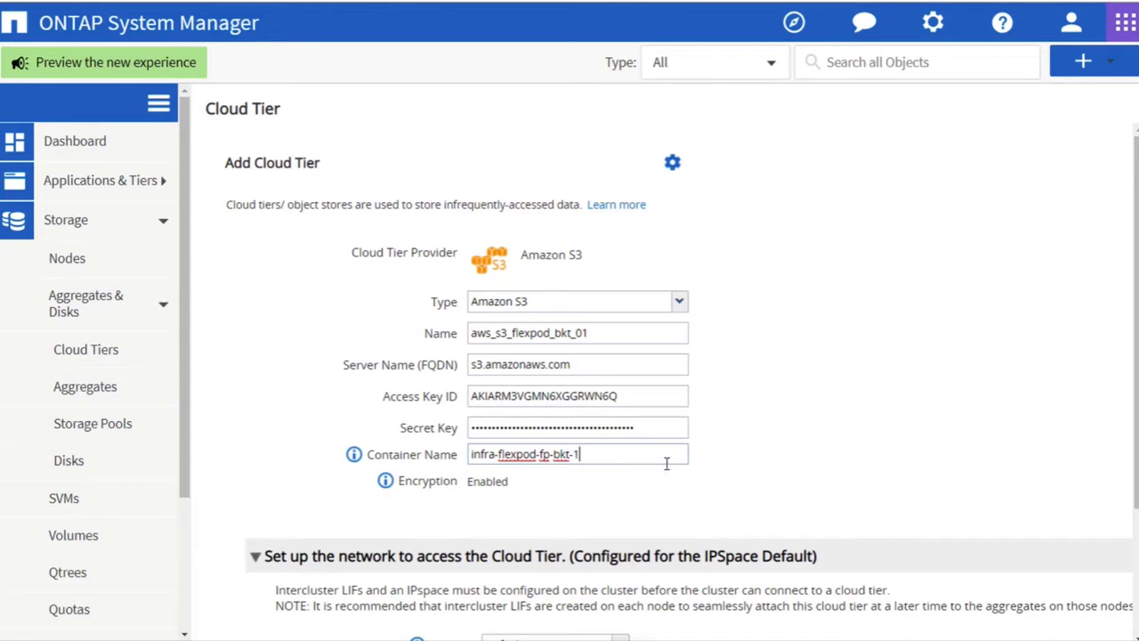
# Review the cloud tier's network setup with the Default IPspace and save the new cloud tier.
pyautogui.moveTo(1125, 401); pyautogui.dragTo(1128, 532)
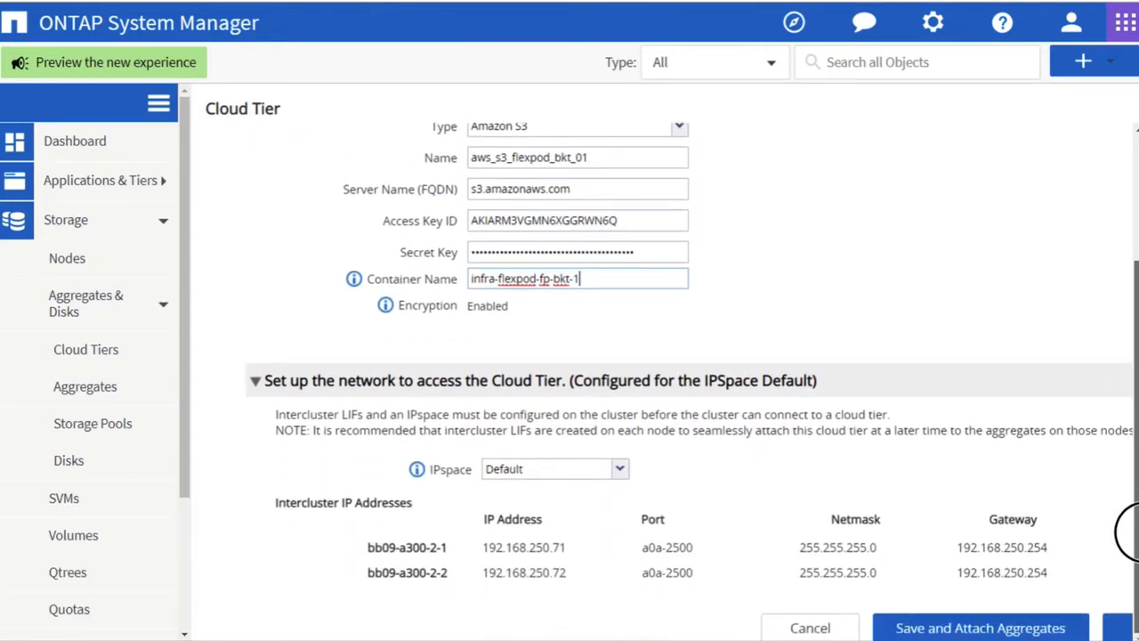
pyautogui.click(254, 382)
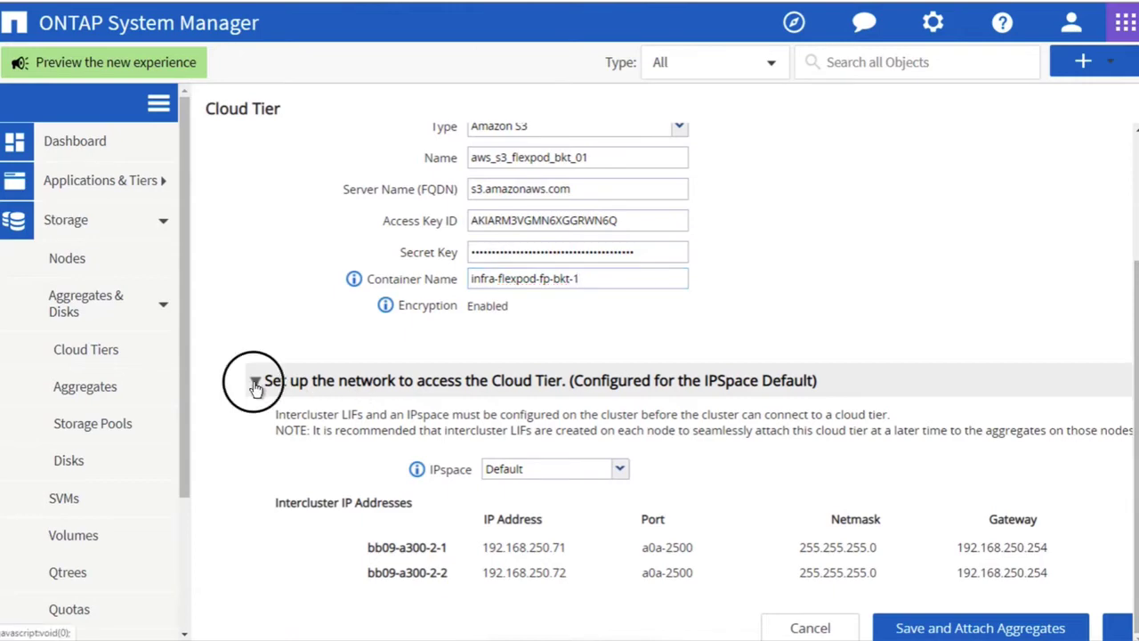
pyautogui.hotkey('ctrl', '-')
pyautogui.click(999, 539)
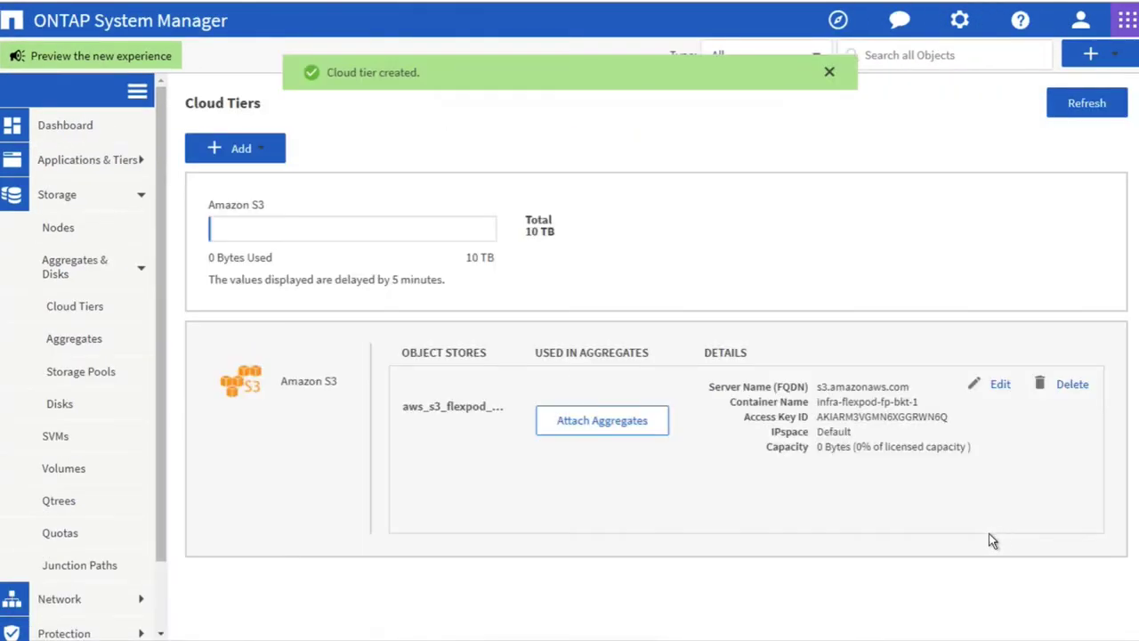
pyautogui.click(642, 263)
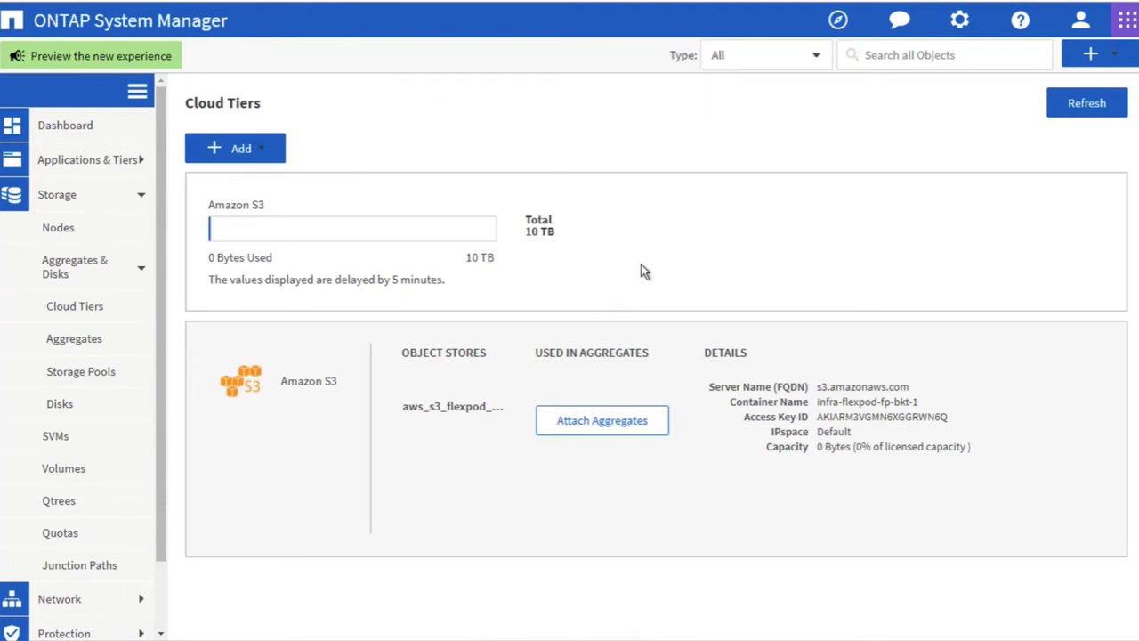
# Start attaching aggregates to the aws_s3_flexpod_bkt_01 cloud tier and select only bb09_a300_2_n1_ssd_aggr1.
pyautogui.hotkey('ctrl', '+')
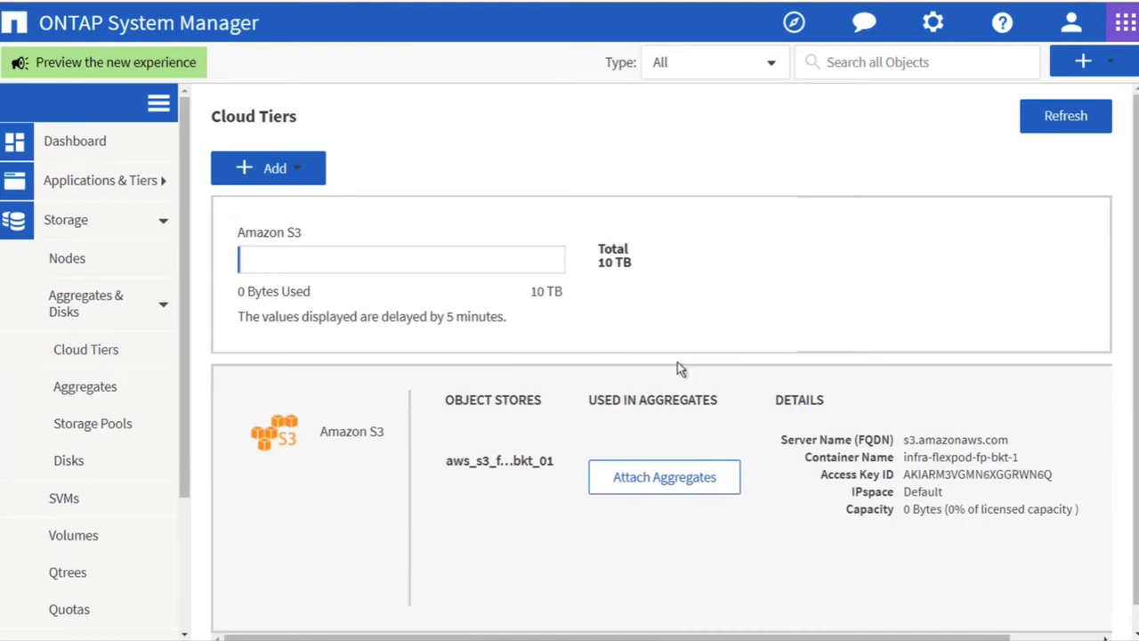
pyautogui.click(1134, 604)
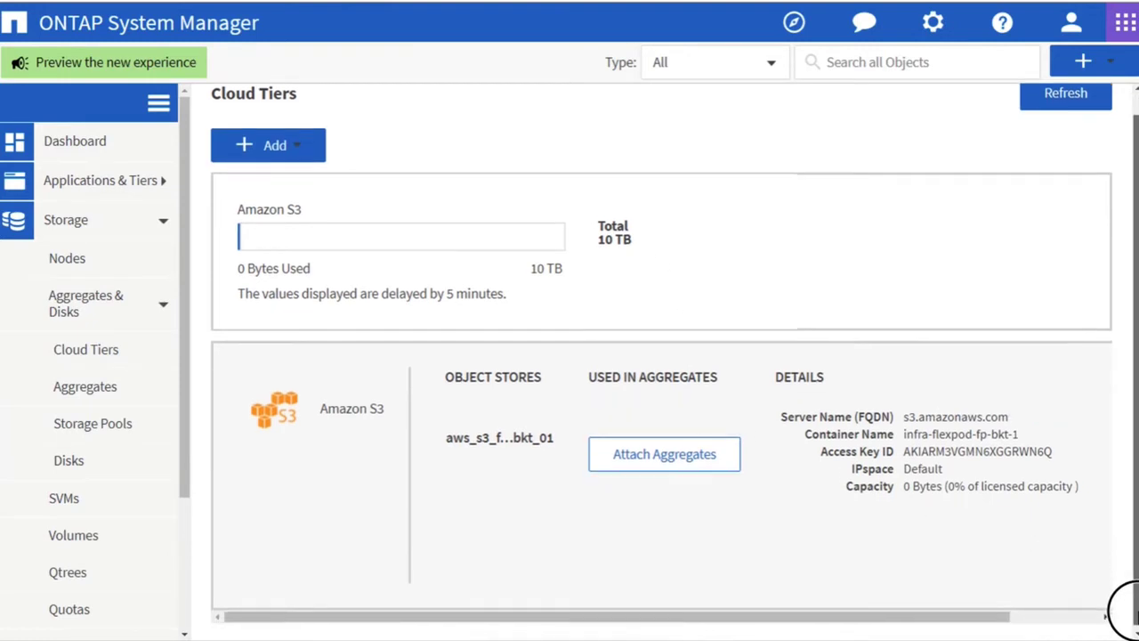
pyautogui.click(731, 461)
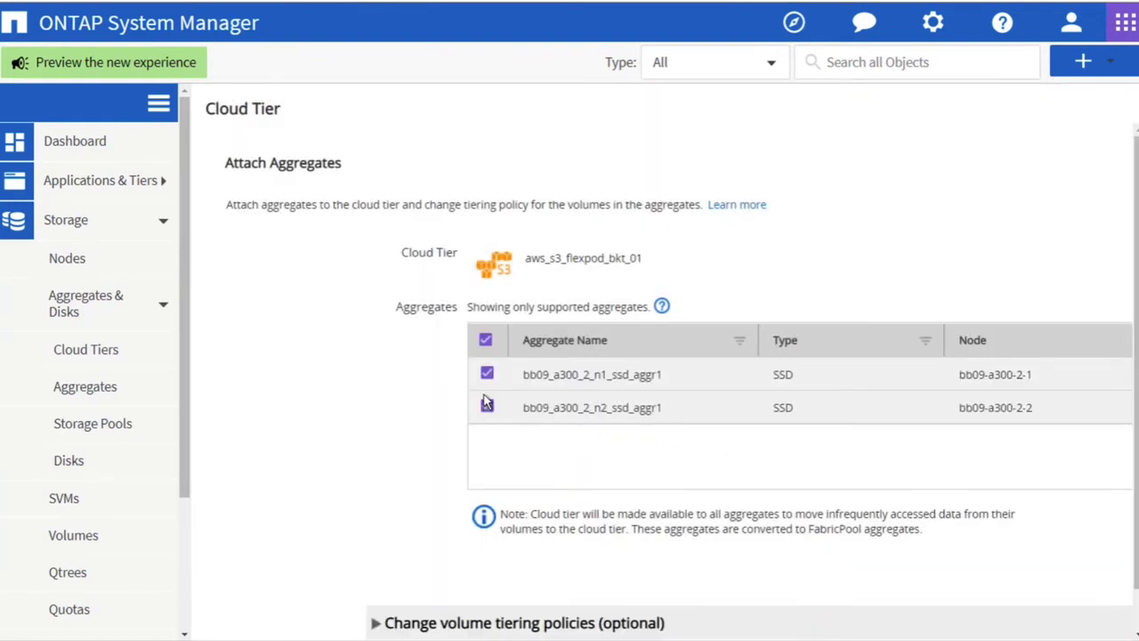
pyautogui.click(486, 341)
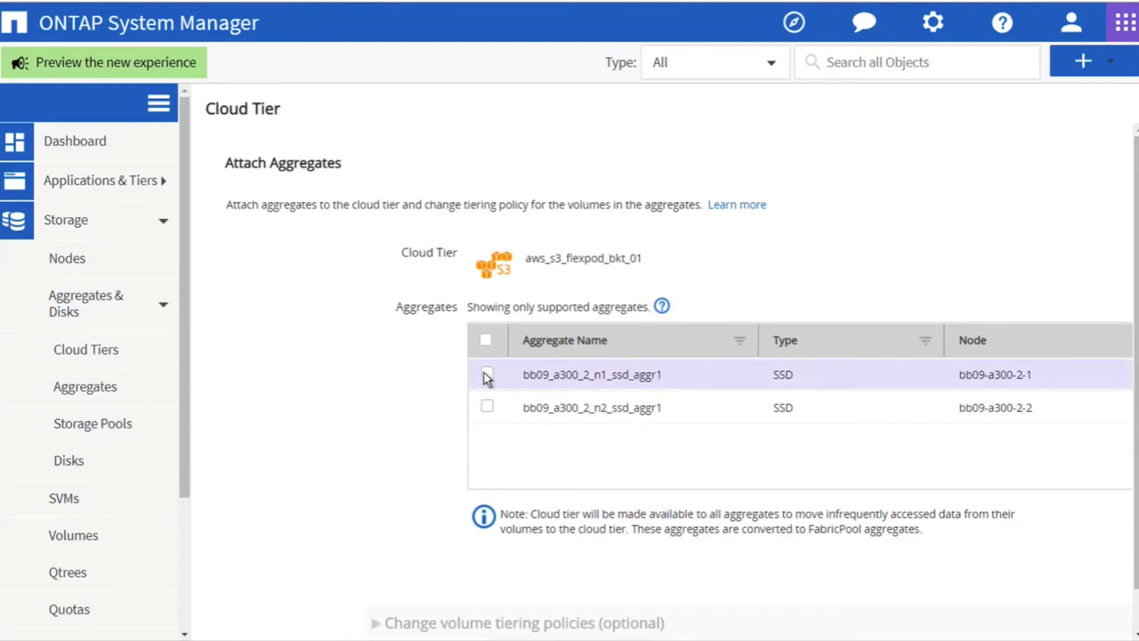
pyautogui.click(487, 376)
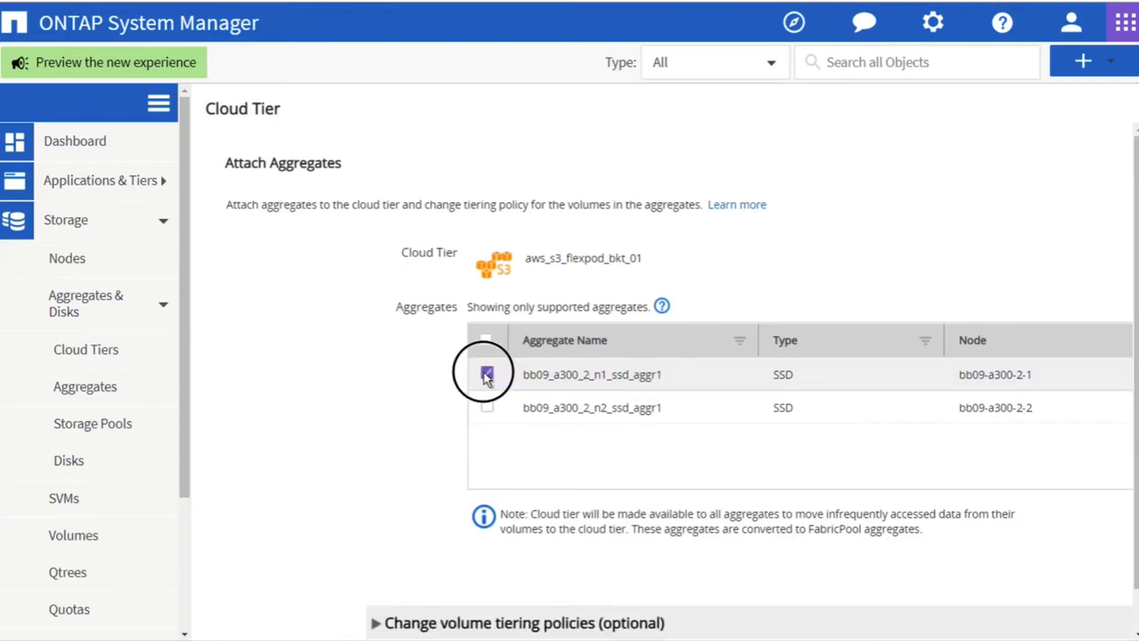
# Review the optional tiering policy choices for the volumes on the selected aggregate without applying a change.
pyautogui.click(1136, 532)
pyautogui.moveTo(1136, 532); pyautogui.dragTo(1103, 583)
pyautogui.click(374, 579)
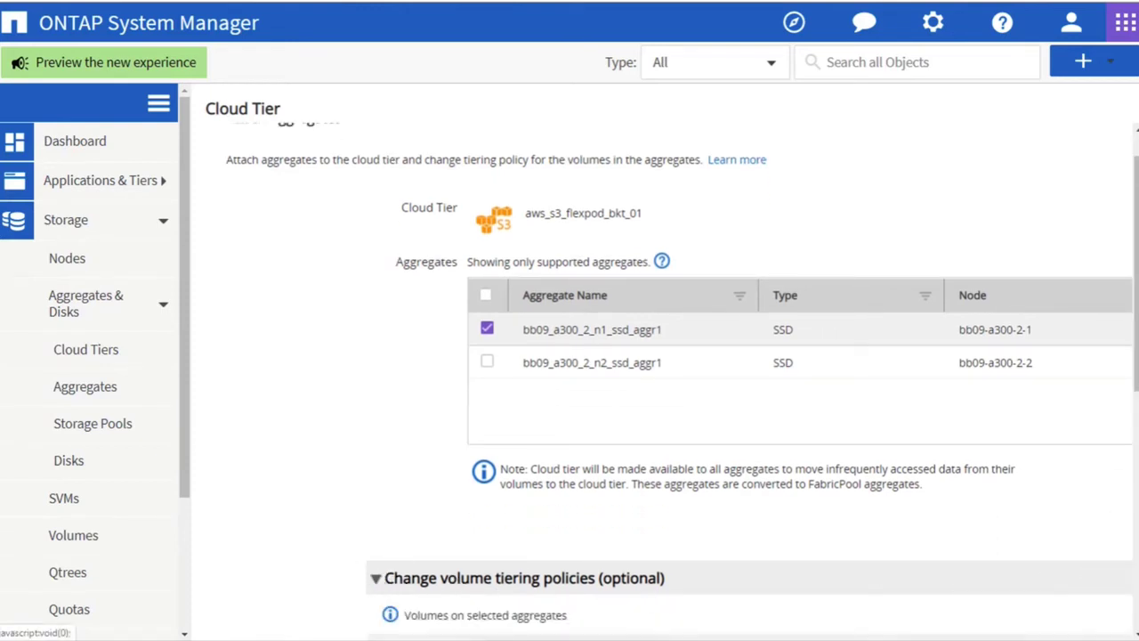
pyautogui.click(1134, 384)
pyautogui.moveTo(1134, 384); pyautogui.dragTo(1129, 508)
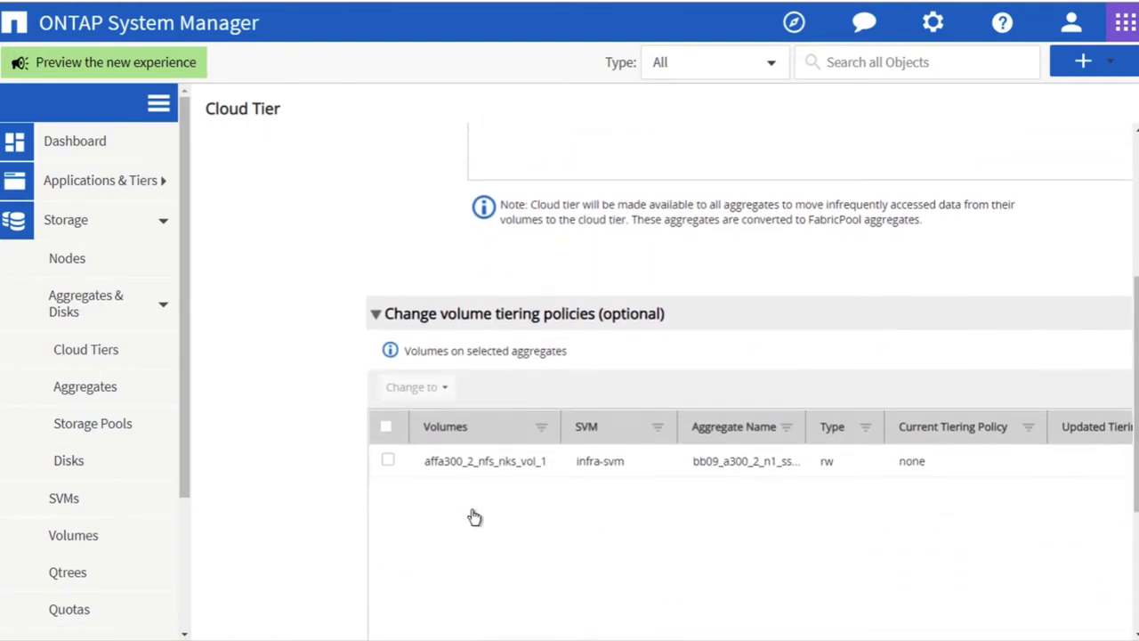
pyautogui.click(388, 431)
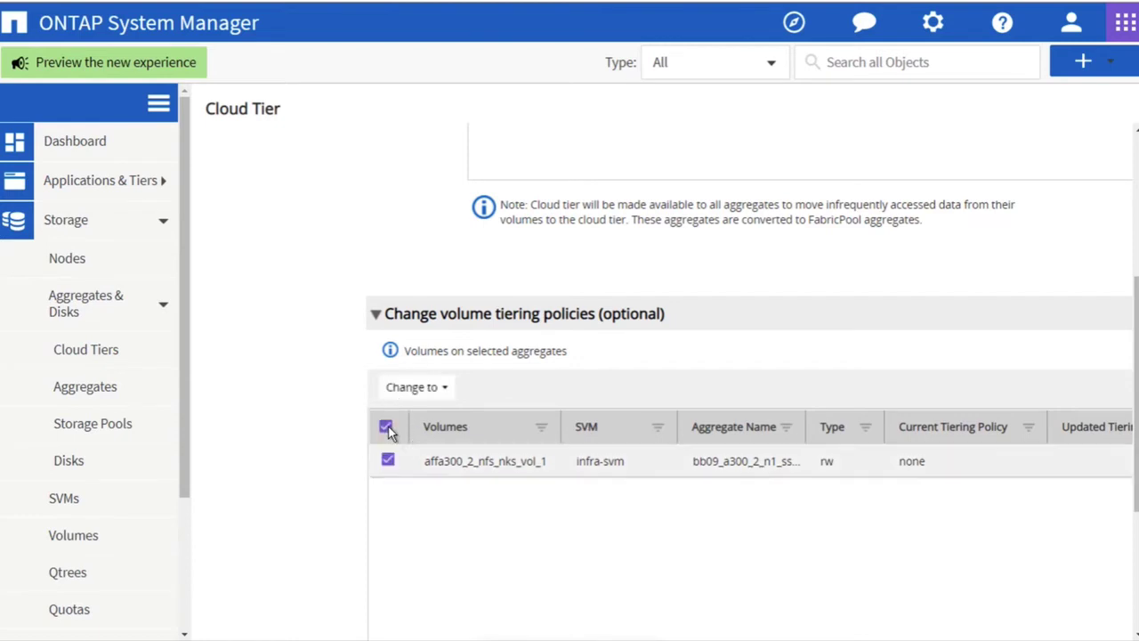
pyautogui.click(446, 393)
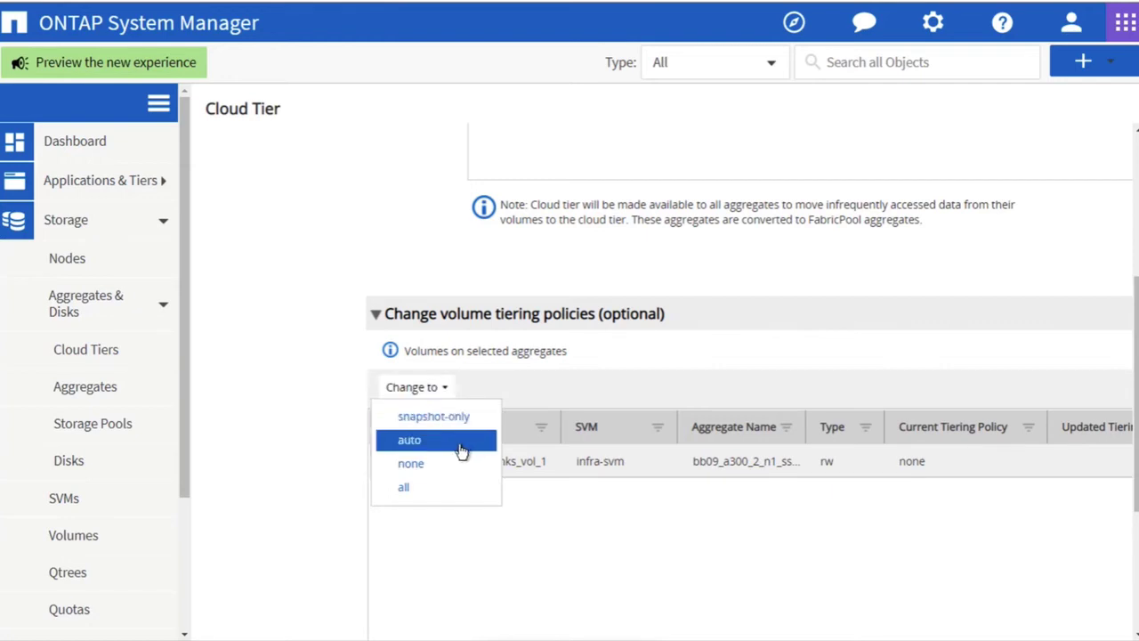
pyautogui.click(453, 488)
pyautogui.click(386, 426)
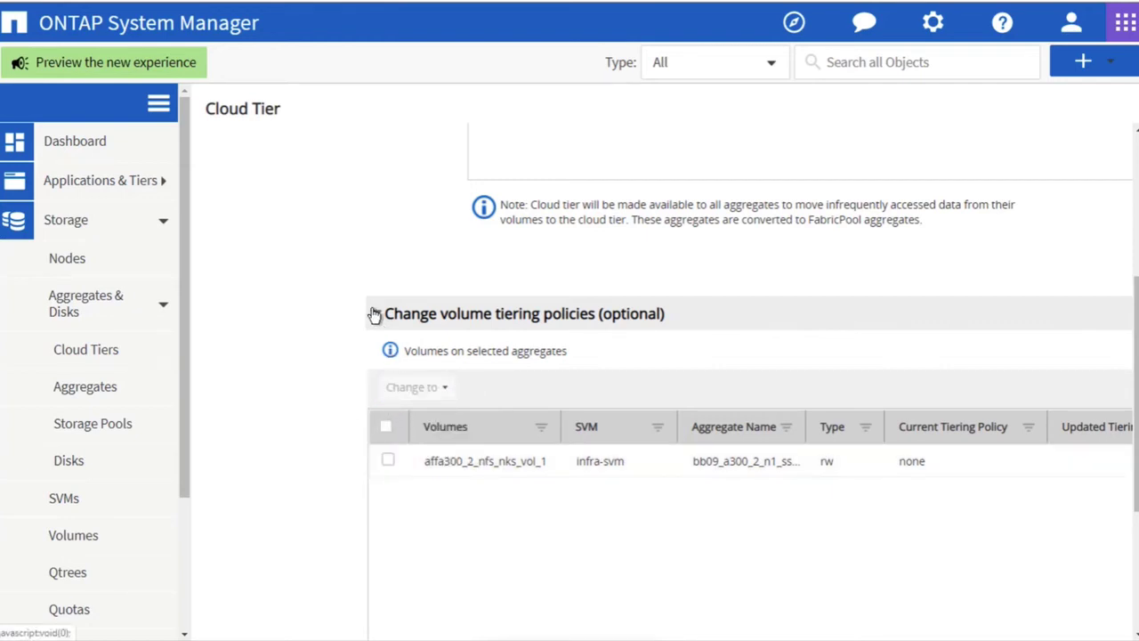
pyautogui.click(375, 315)
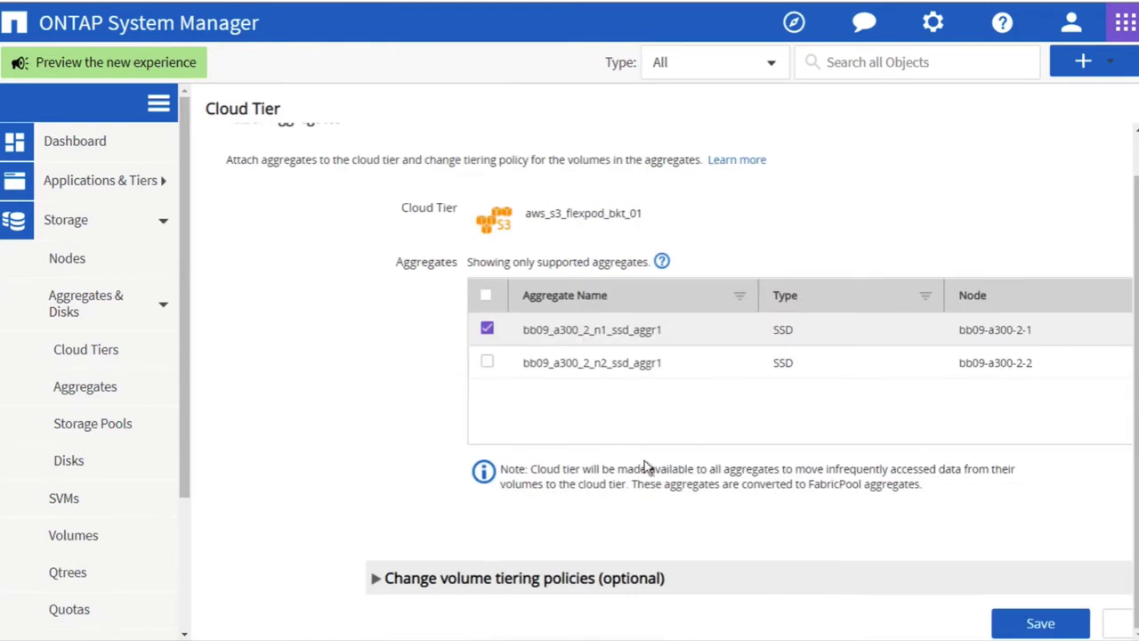
# Save the aggregate attachment and accept that the object store cannot be detached.
pyautogui.click(1014, 625)
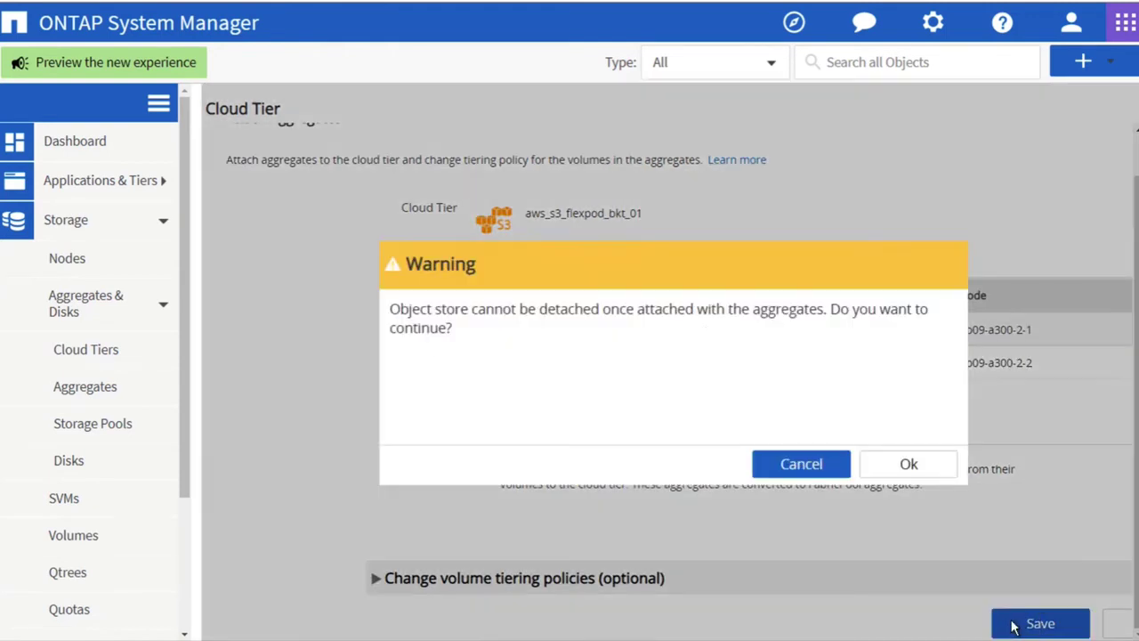
pyautogui.moveTo(383, 295)
pyautogui.mouseDown()
pyautogui.moveTo(397, 324)
pyautogui.moveTo(504, 343)
pyautogui.moveTo(949, 343)
pyautogui.mouseUp()
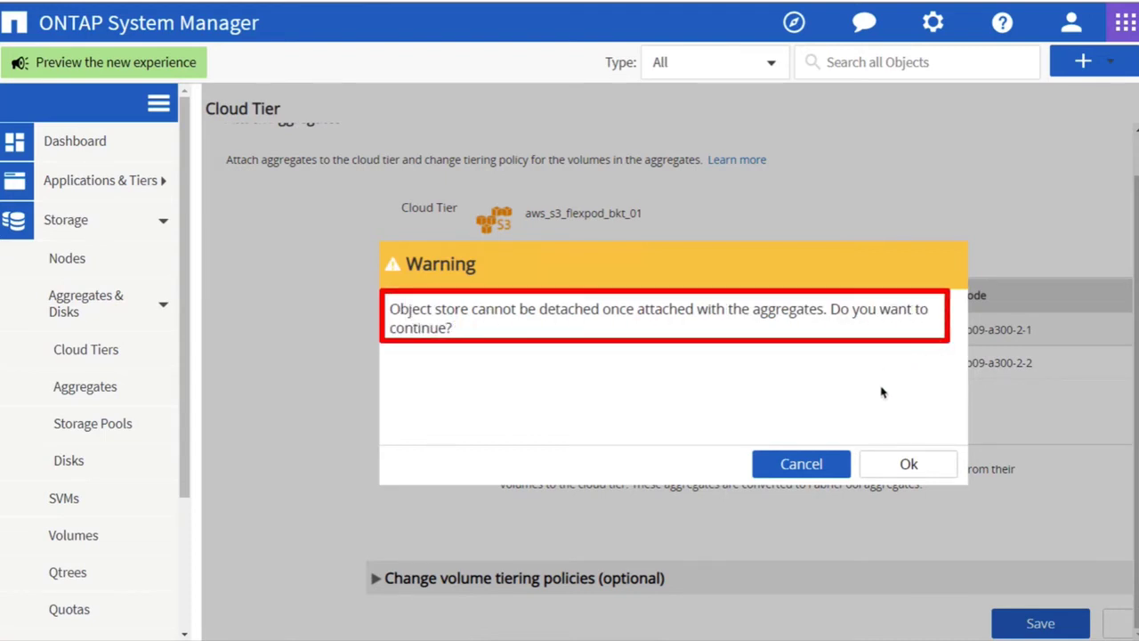
pyautogui.click(935, 469)
pyautogui.click(934, 469)
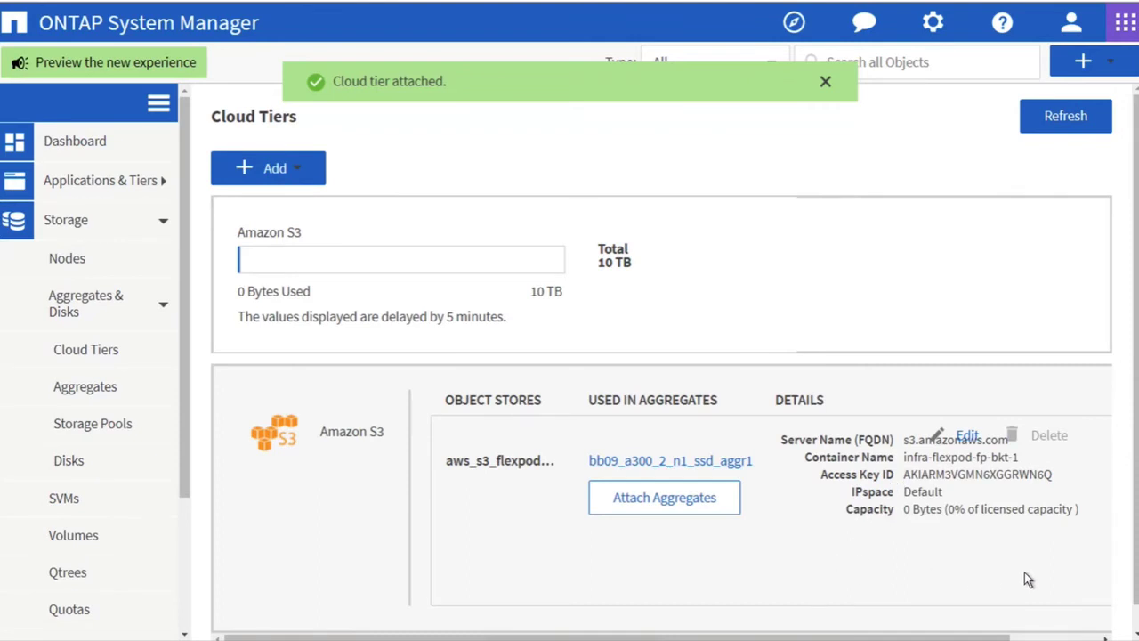
pyautogui.moveTo(1125, 529); pyautogui.dragTo(1130, 557)
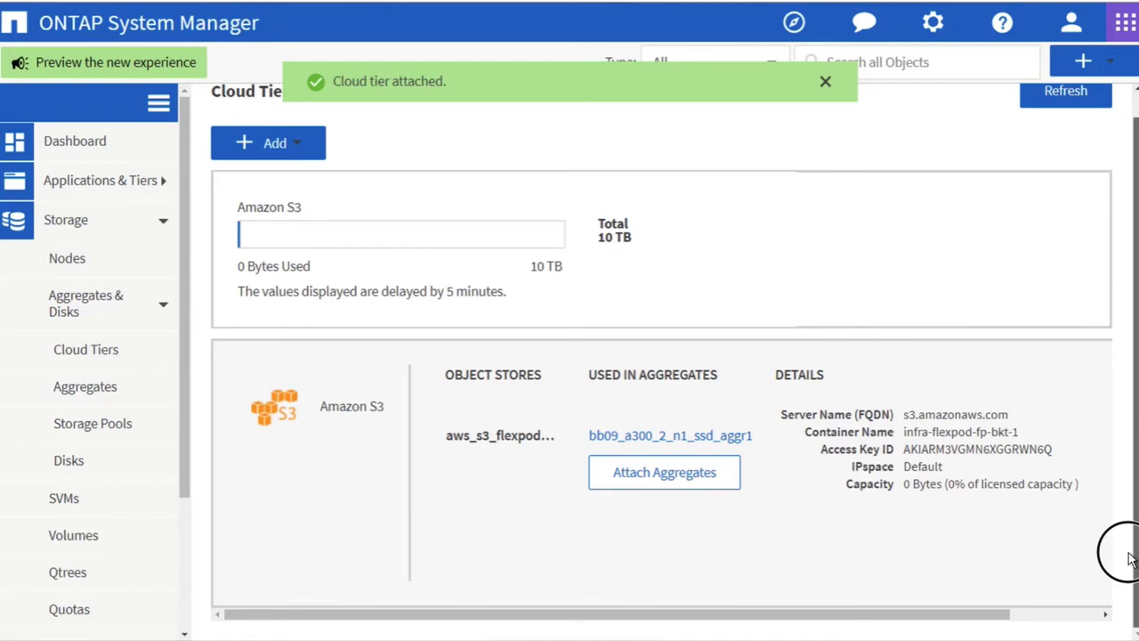
# Start creating a FlexVol volume on infra-svm and name it new_fabricpool_enabled_vol.
pyautogui.click(116, 540)
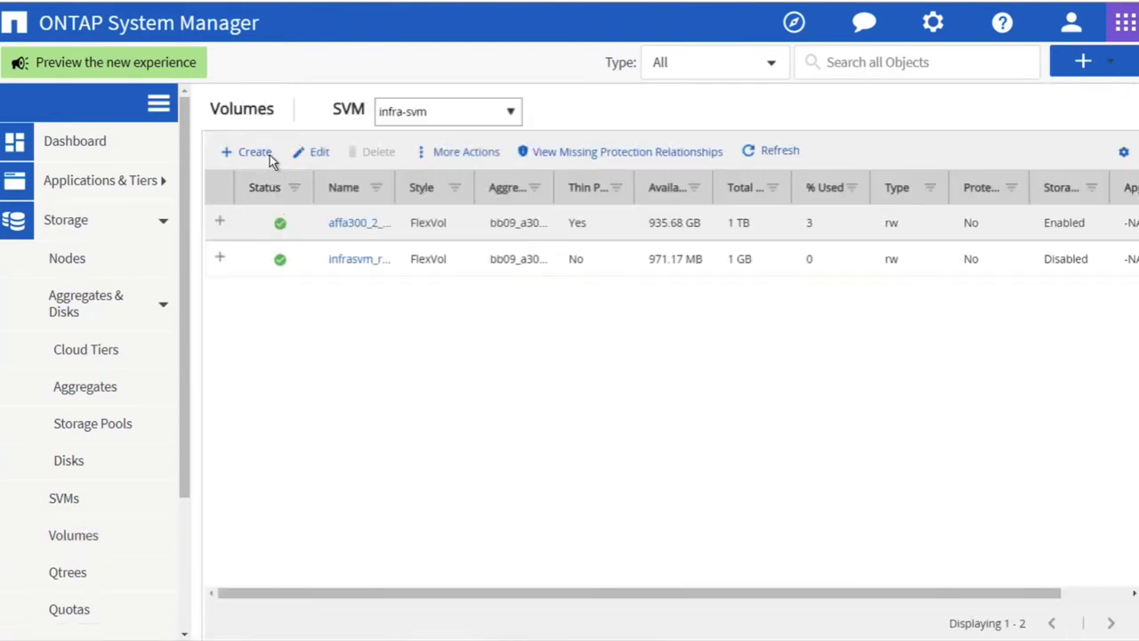
pyautogui.click(270, 155)
pyautogui.click(269, 157)
pyautogui.click(258, 156)
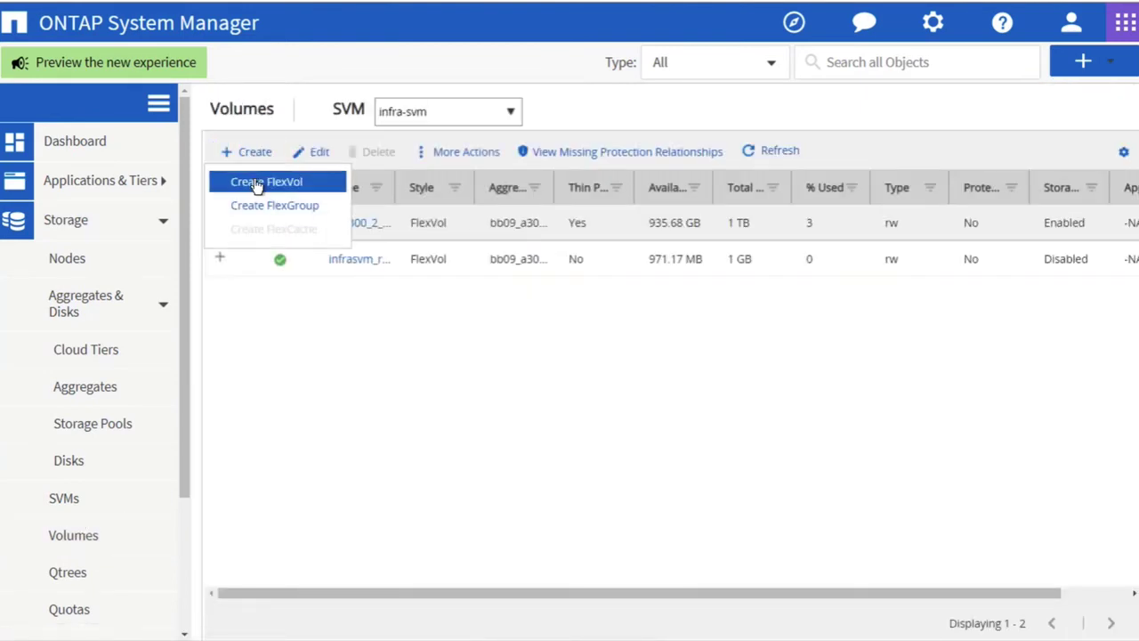
pyautogui.click(263, 185)
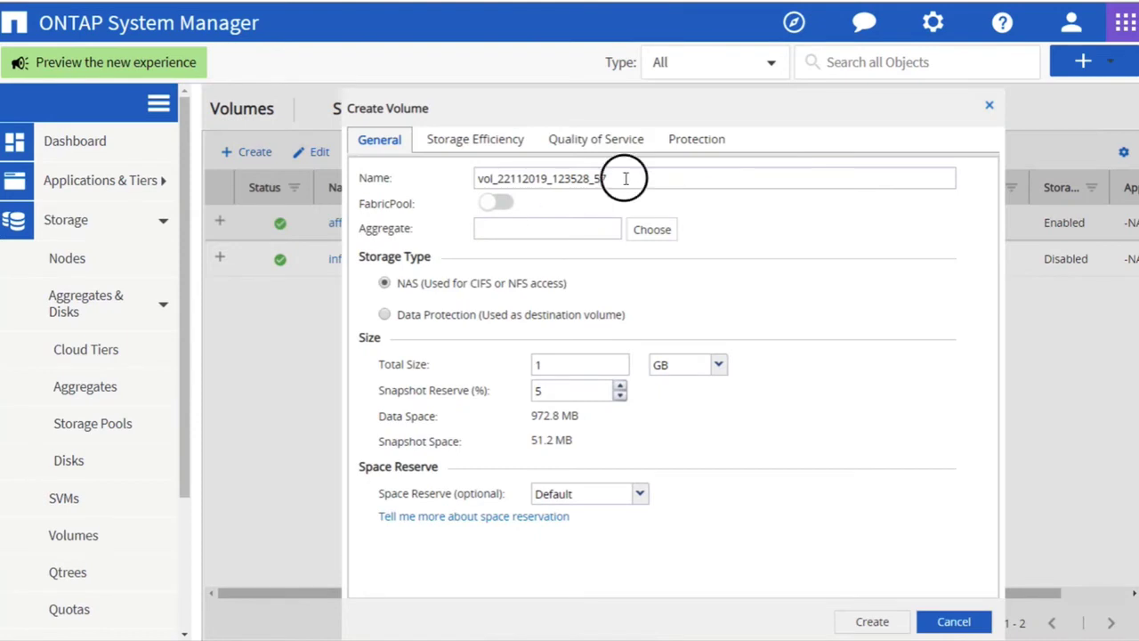
pyautogui.moveTo(625, 178); pyautogui.dragTo(464, 181)
pyautogui.write('new_fabri')
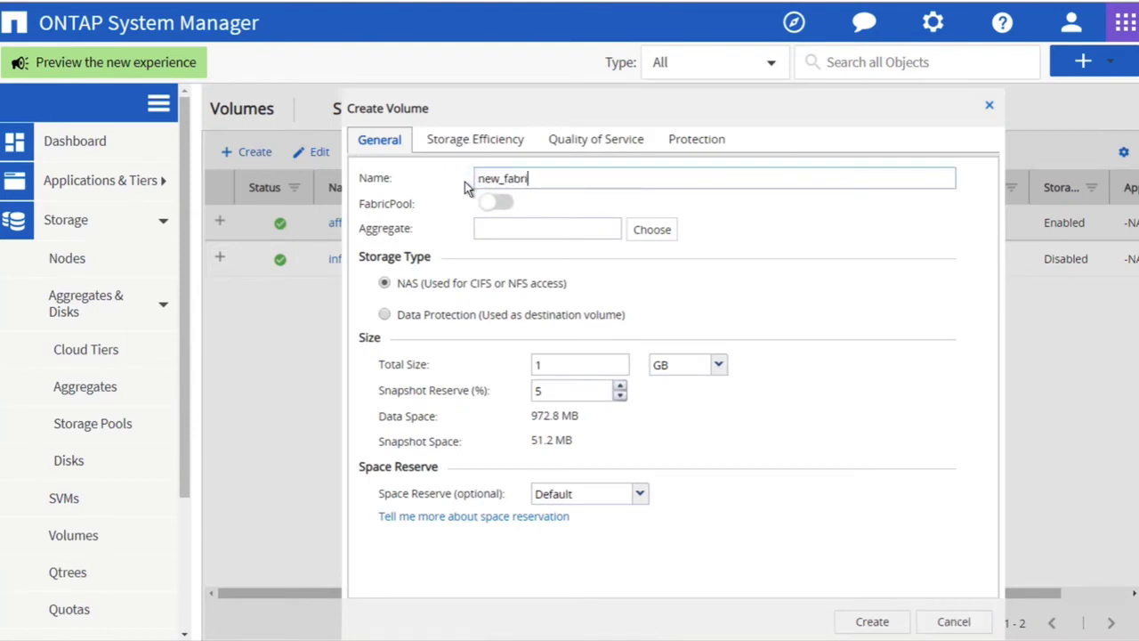
pyautogui.write('cpool_enabled')
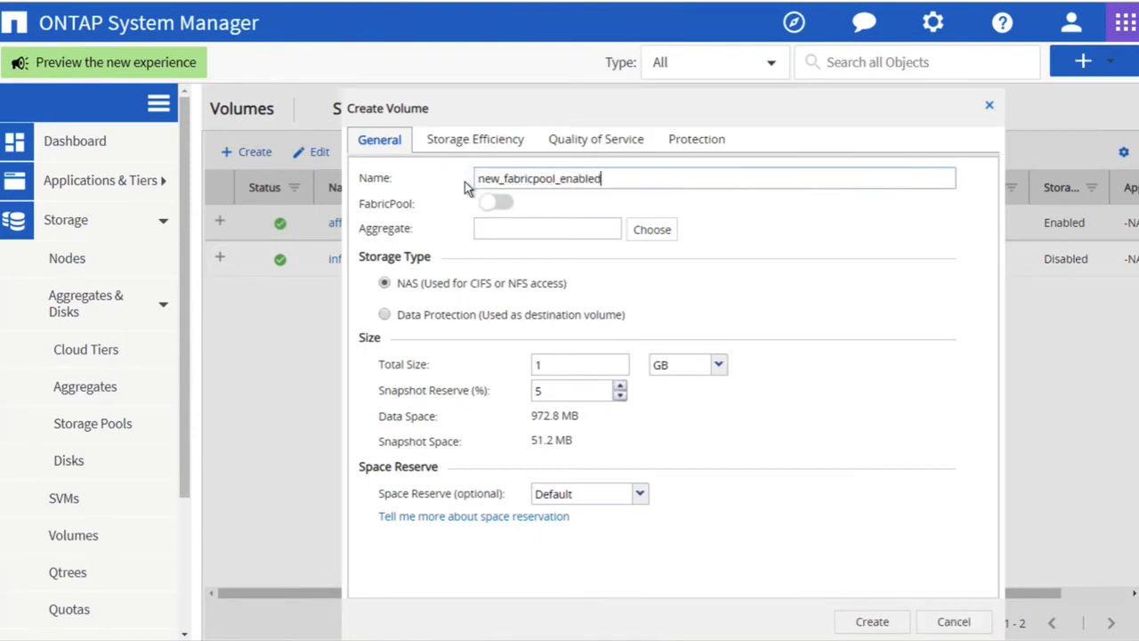
pyautogui.write('_vol')
# Check which aggregates are offered for the new volume while FabricPool is off.
pyautogui.click(660, 232)
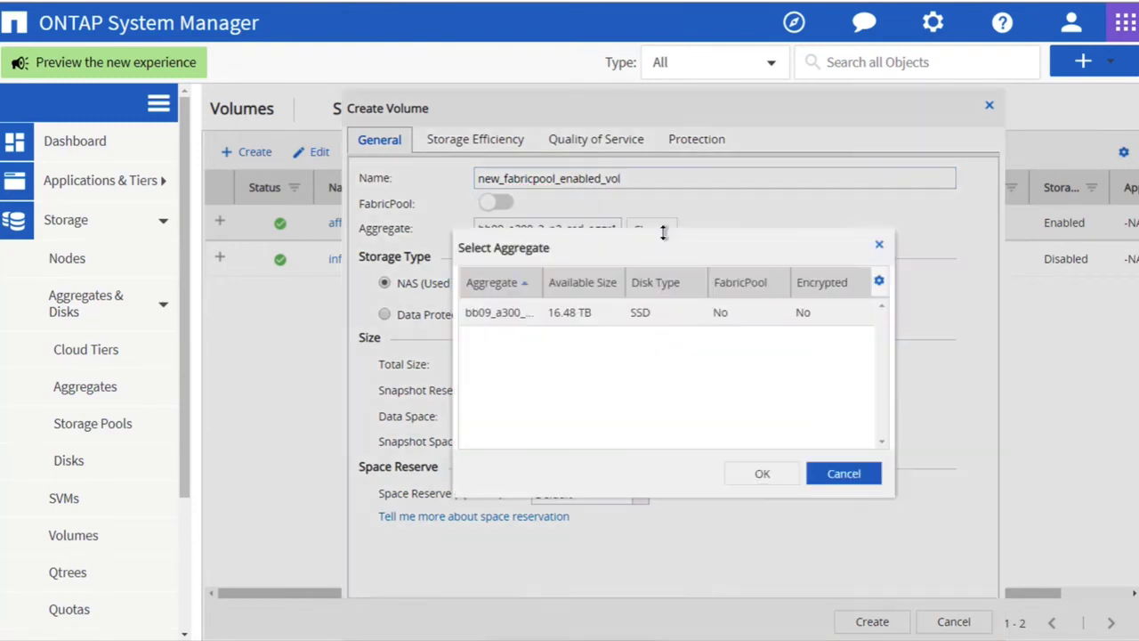
pyautogui.moveTo(545, 282); pyautogui.dragTo(643, 282)
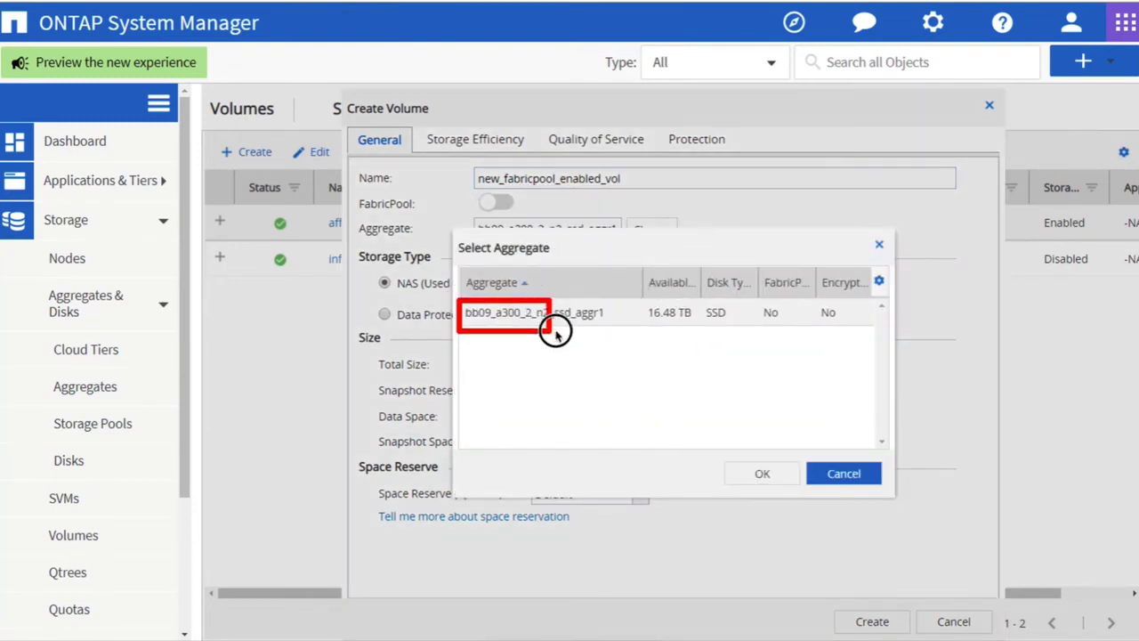
pyautogui.click(811, 468)
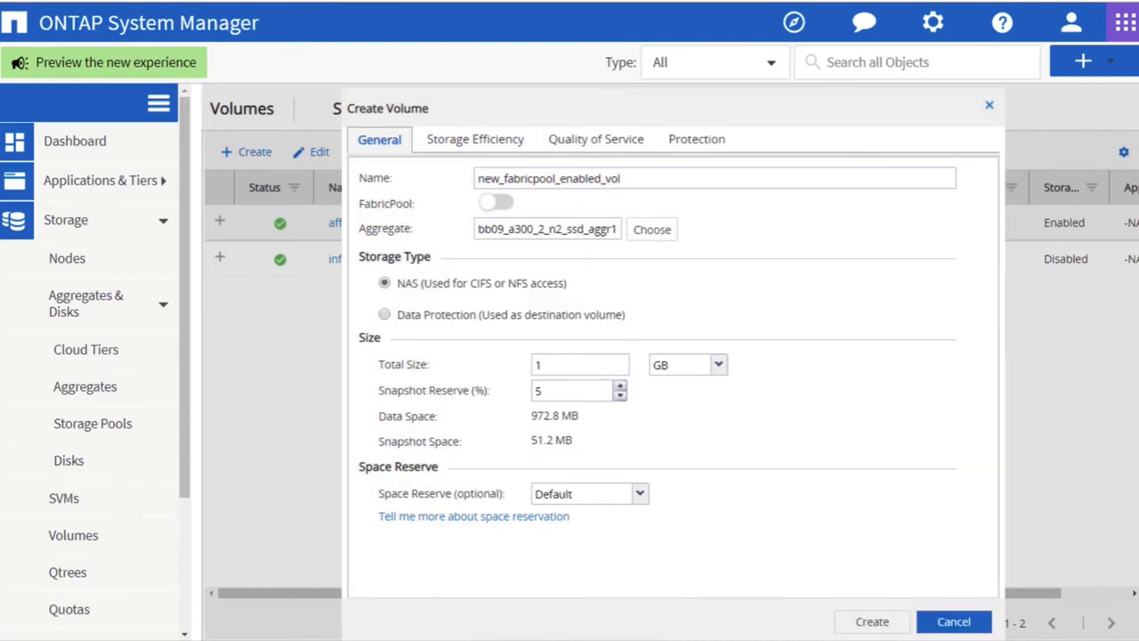
# Enable FabricPool for the new volume, place it on aggregate bb09_a300_2_n1_ssd_aggr1 and use the snapshot-only tiering policy.
pyautogui.click(498, 204)
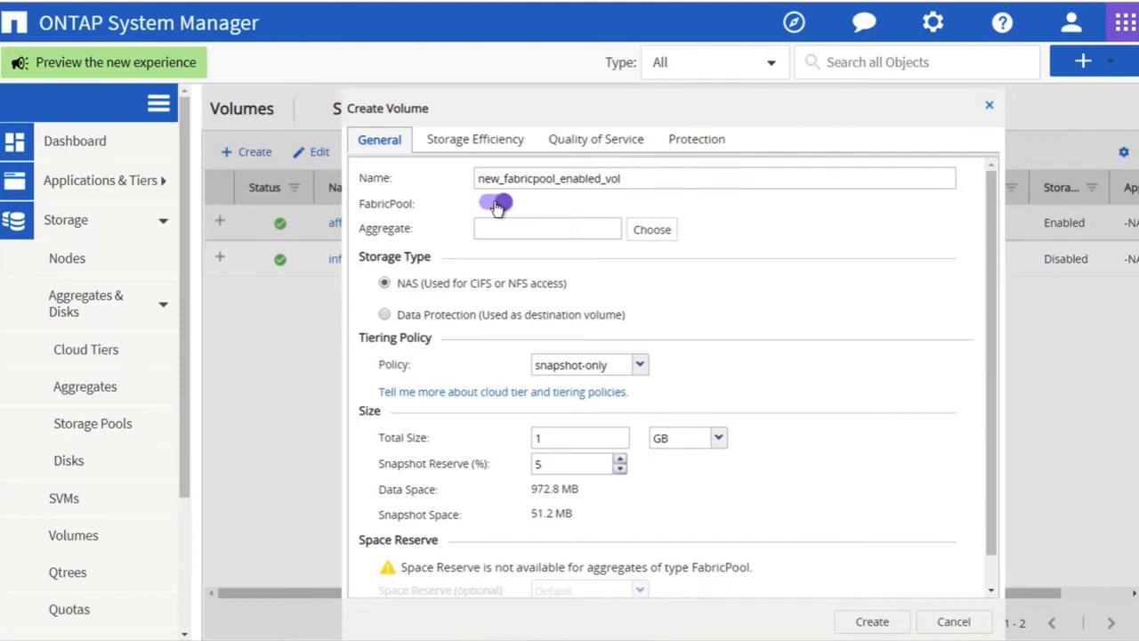
pyautogui.click(654, 231)
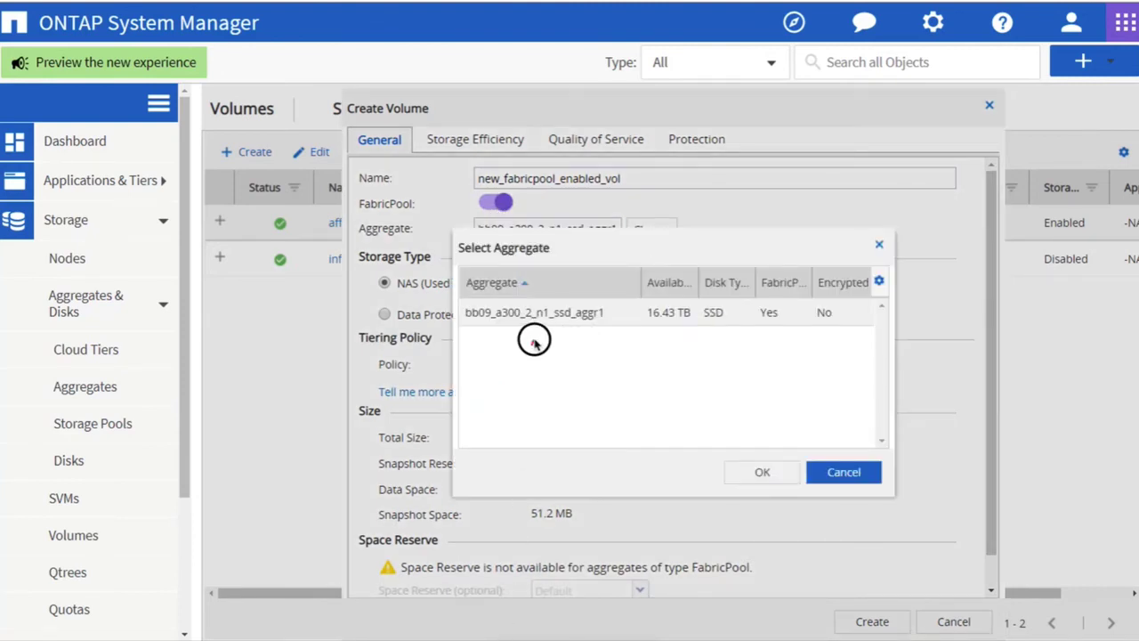
pyautogui.click(785, 472)
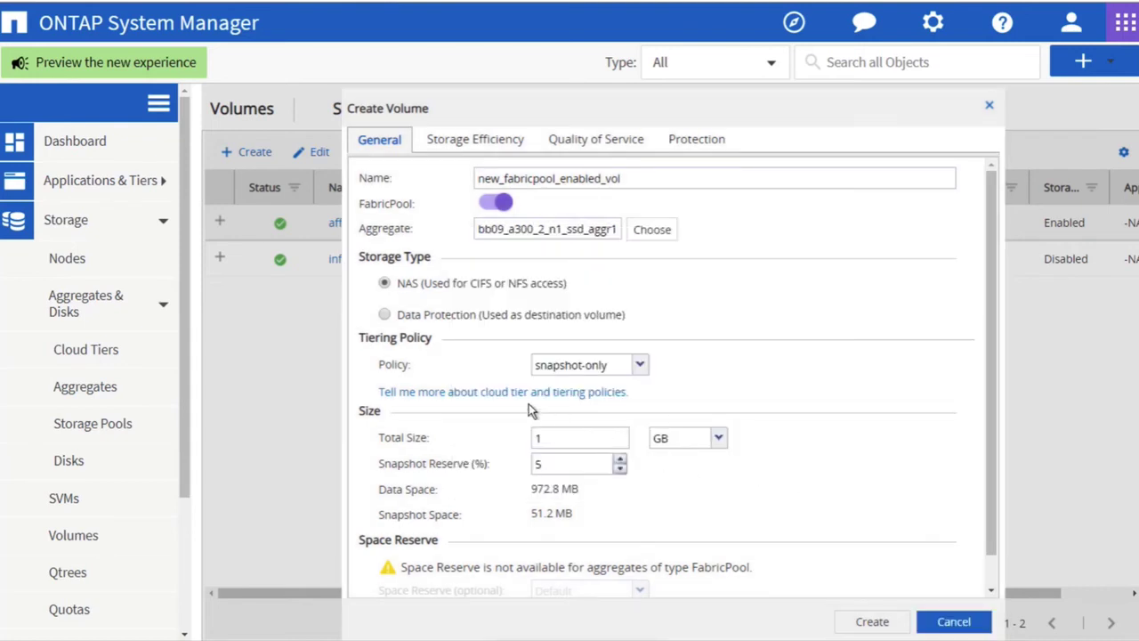
pyautogui.click(641, 367)
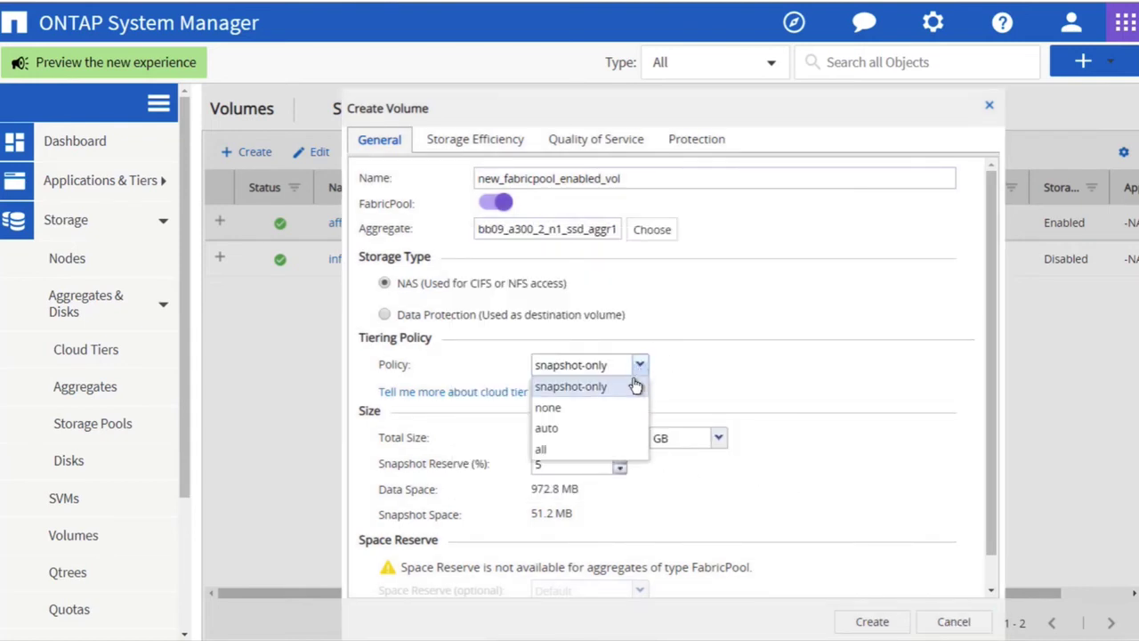
pyautogui.click(619, 396)
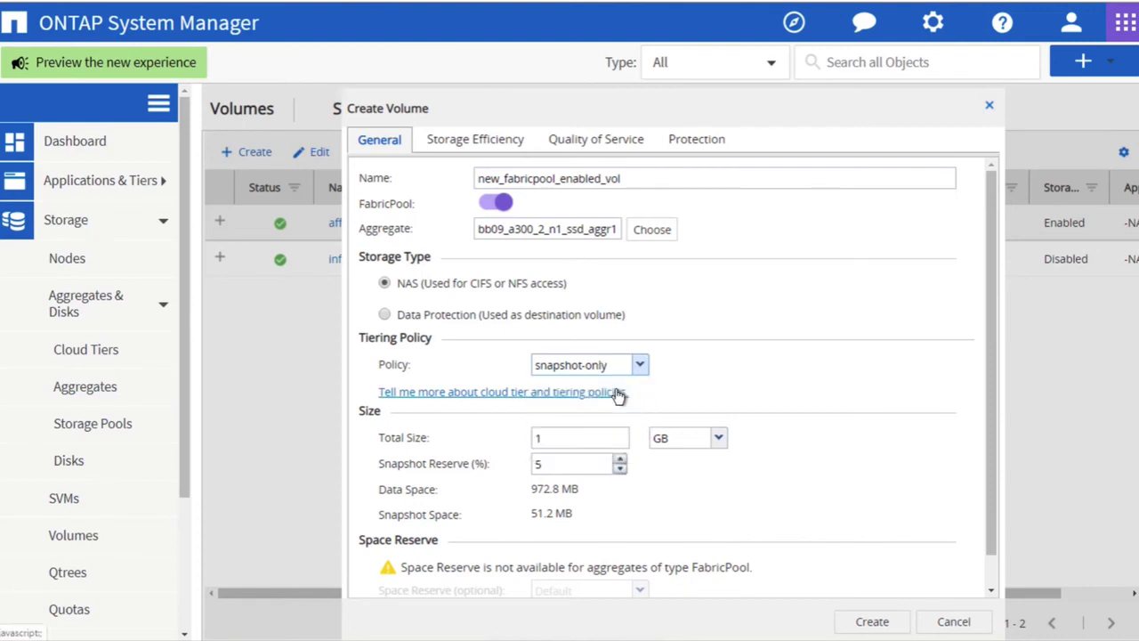
# Set the new volume's total size to 50 GB and create the volume.
pyautogui.doubleClick(581, 437)
pyautogui.write('50')
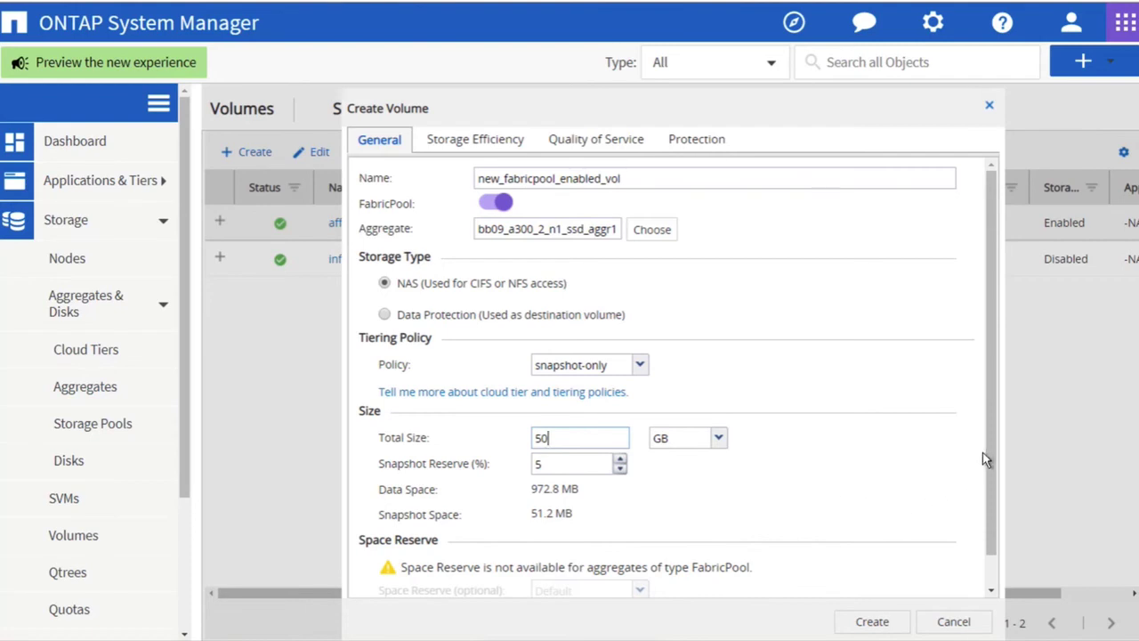
pyautogui.scroll(-1, 981, 456)
pyautogui.click(903, 627)
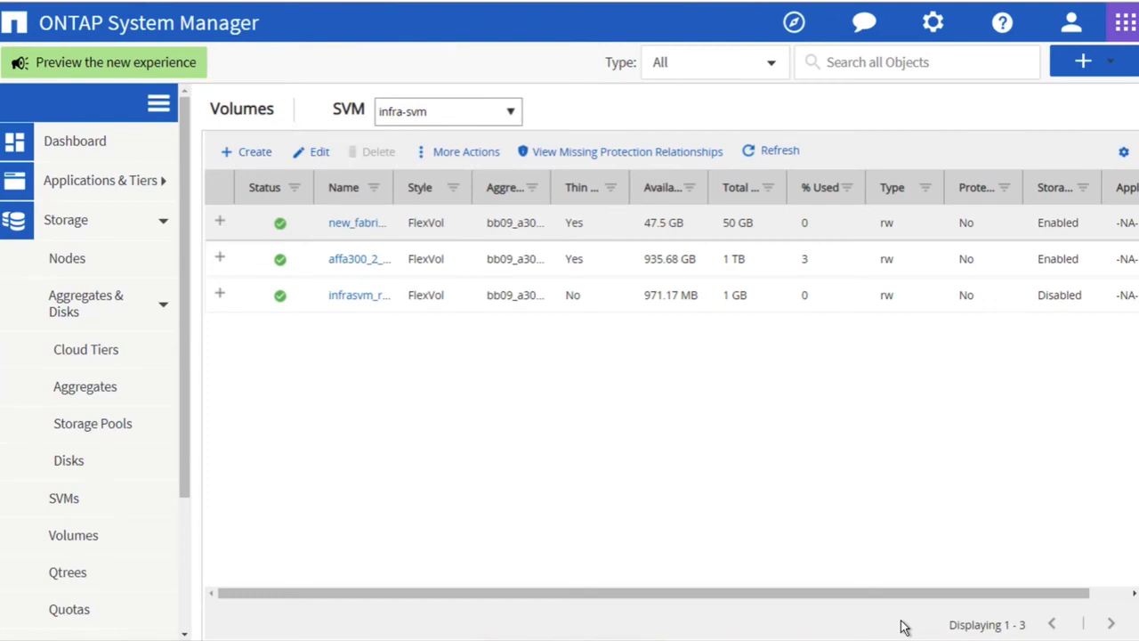
# Open the tiering policy settings of new_fabricpool_enabled_vol, select snapshot-only and save.
pyautogui.click(109, 537)
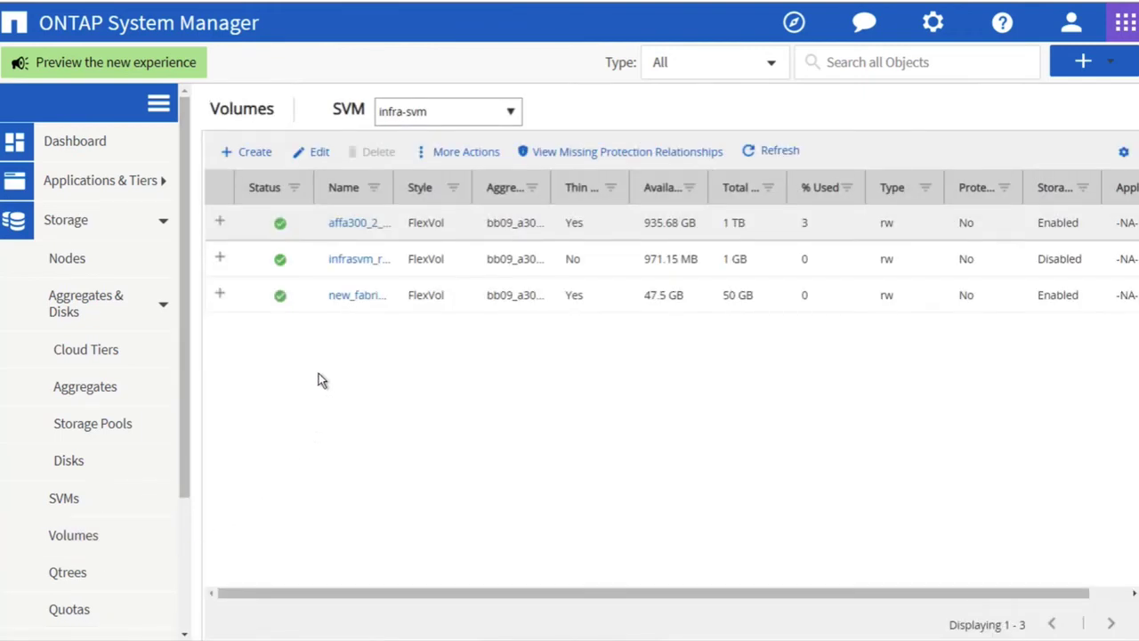
pyautogui.moveTo(391, 187); pyautogui.dragTo(491, 185)
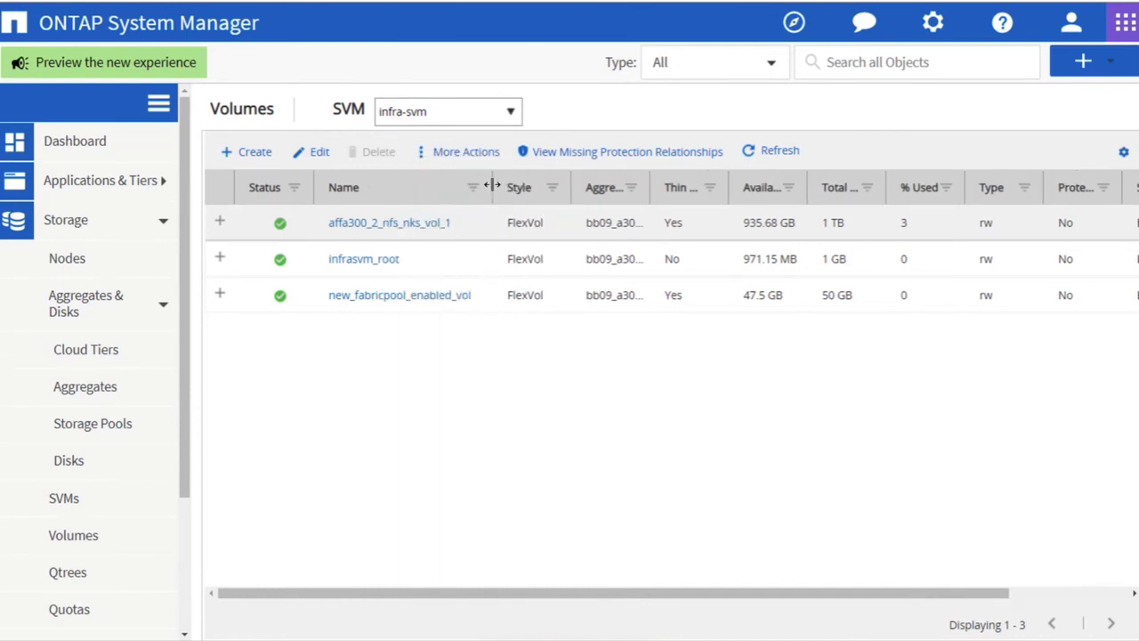
pyautogui.click(453, 304)
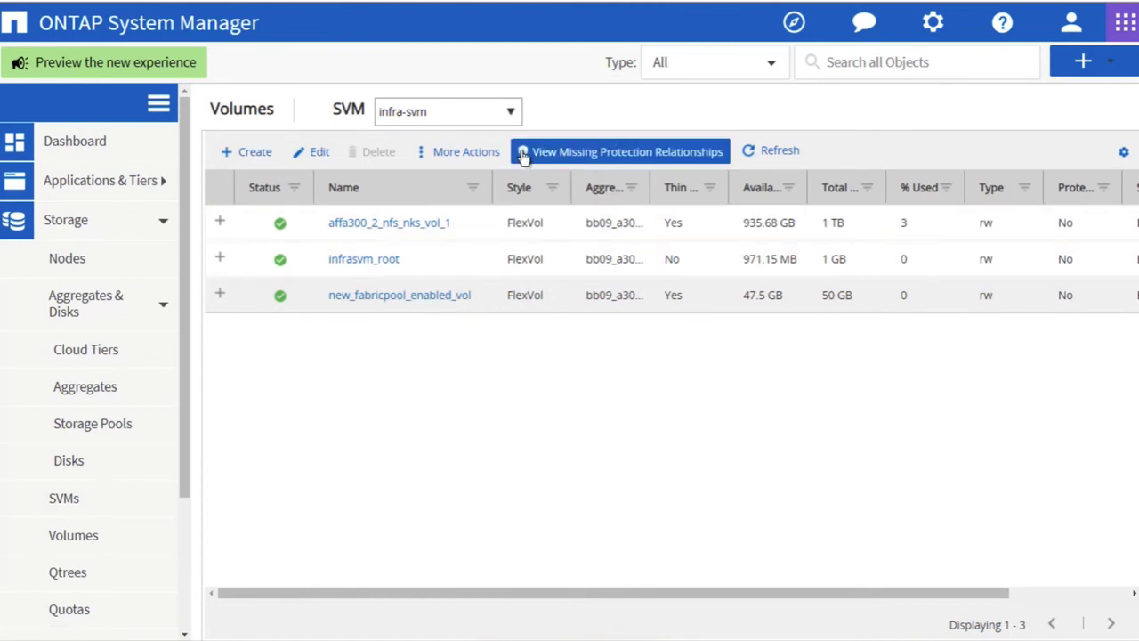
pyautogui.click(469, 153)
pyautogui.moveTo(462, 283)
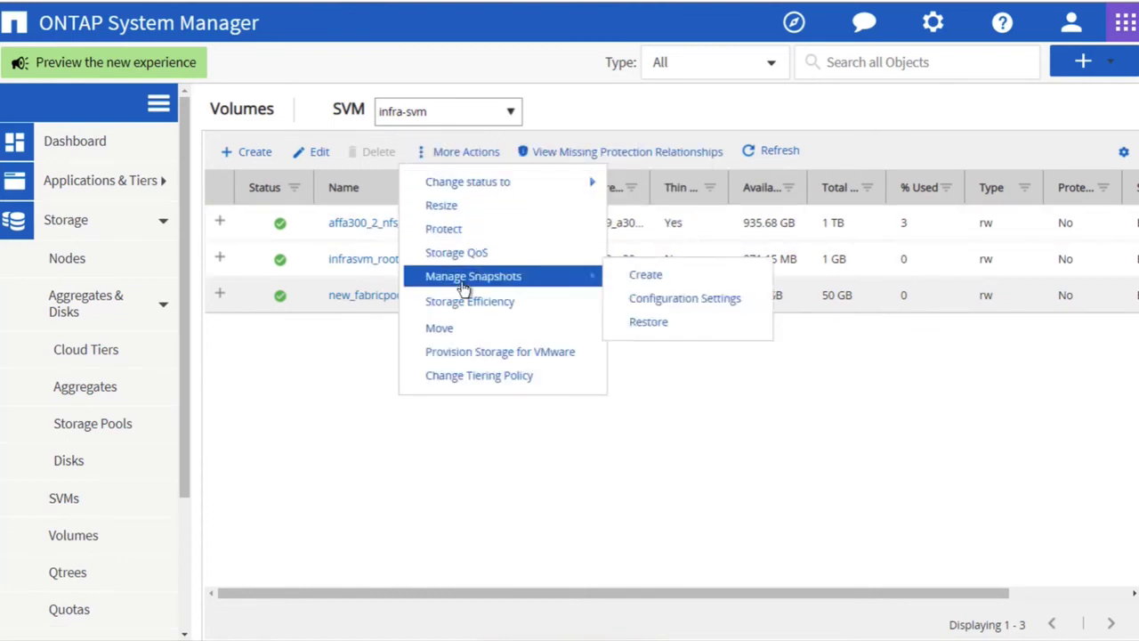
pyautogui.click(558, 381)
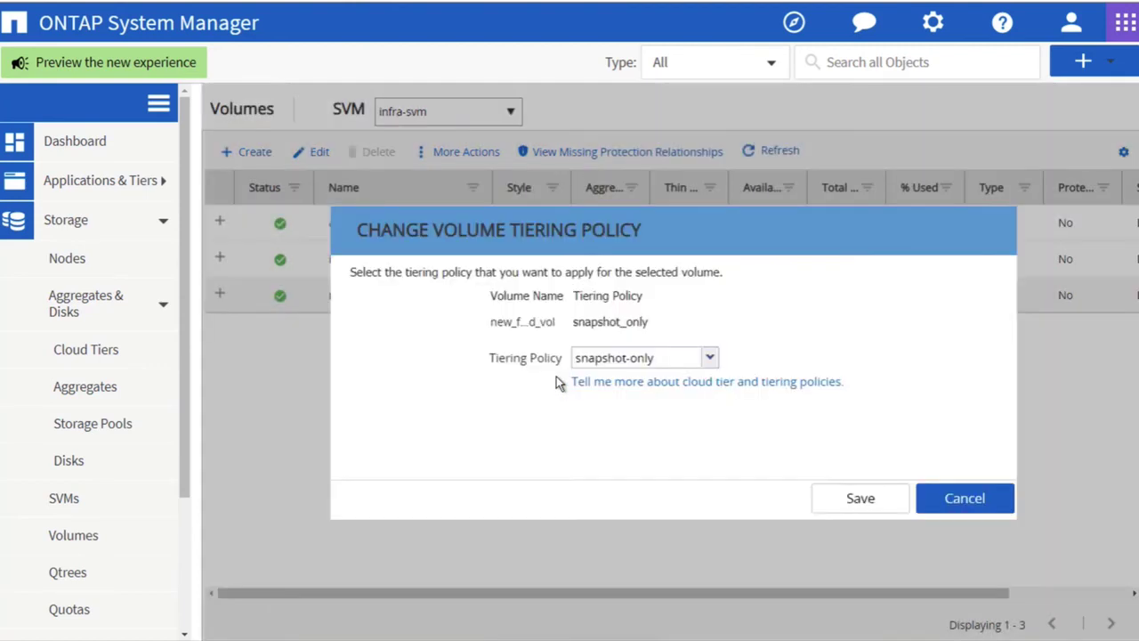
pyautogui.click(712, 358)
pyautogui.click(662, 385)
pyautogui.click(837, 501)
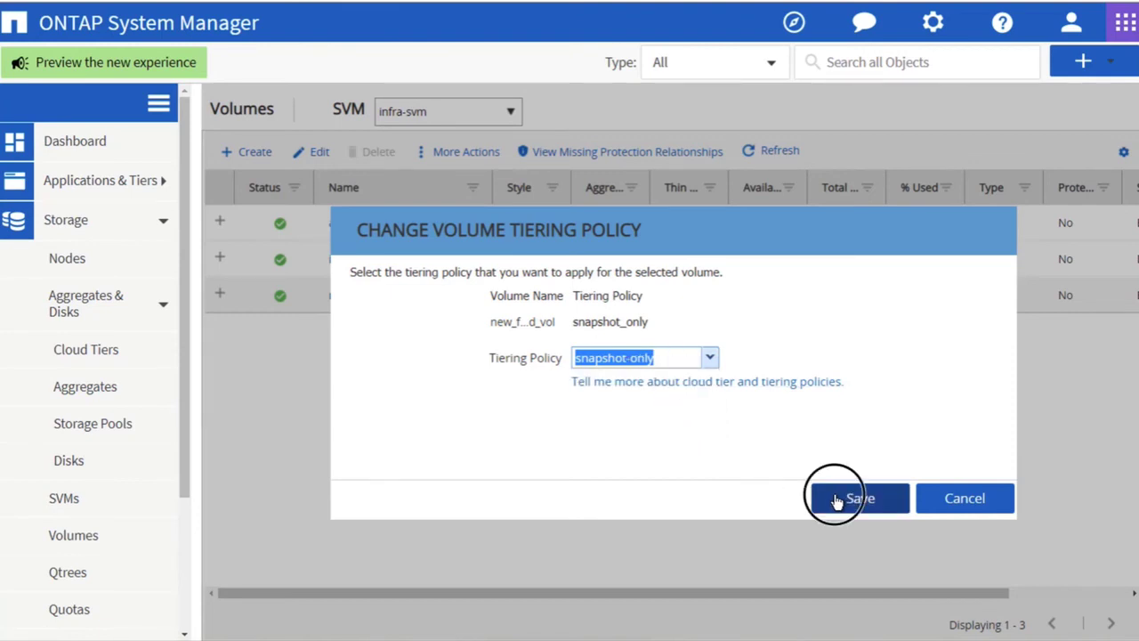